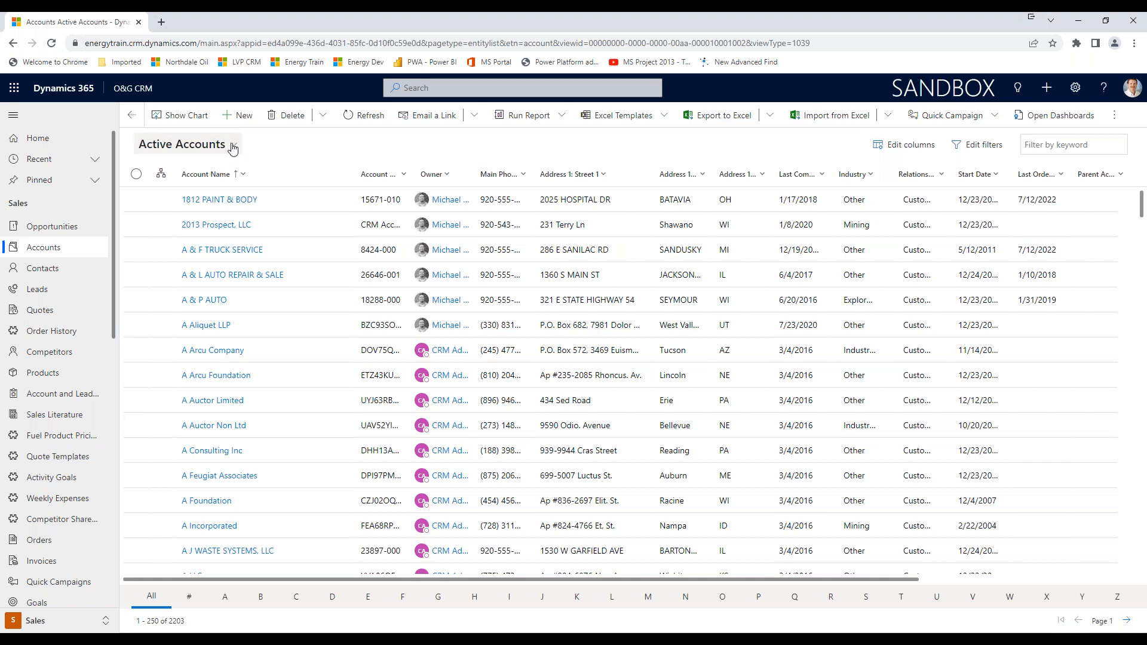
pyautogui.click(233, 148)
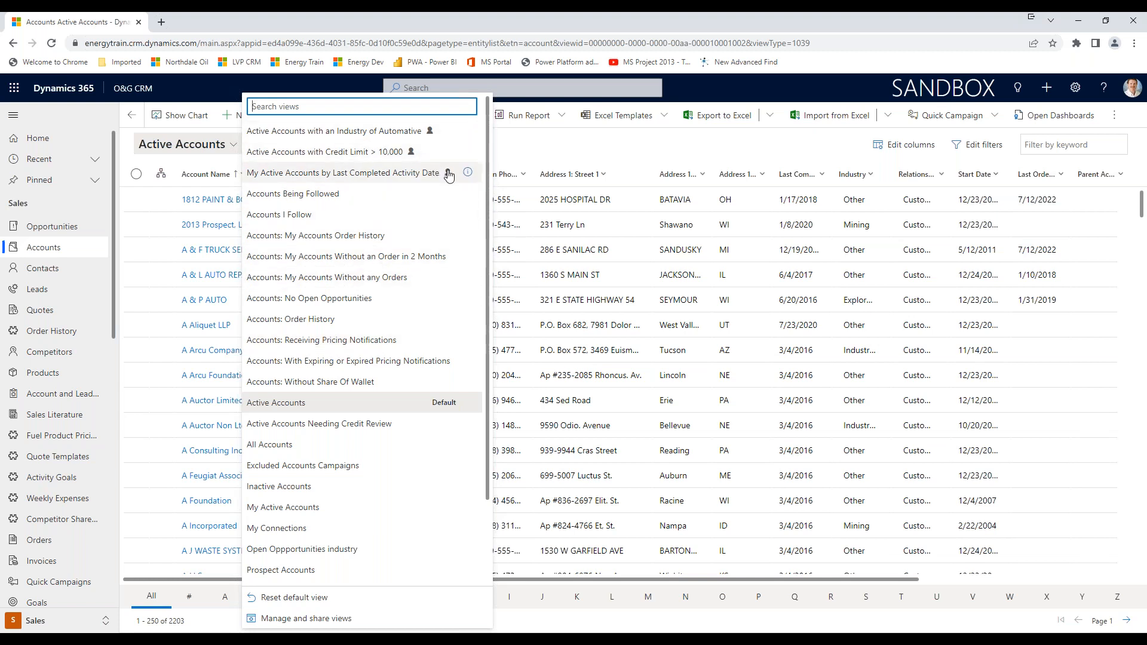
pyautogui.click(534, 143)
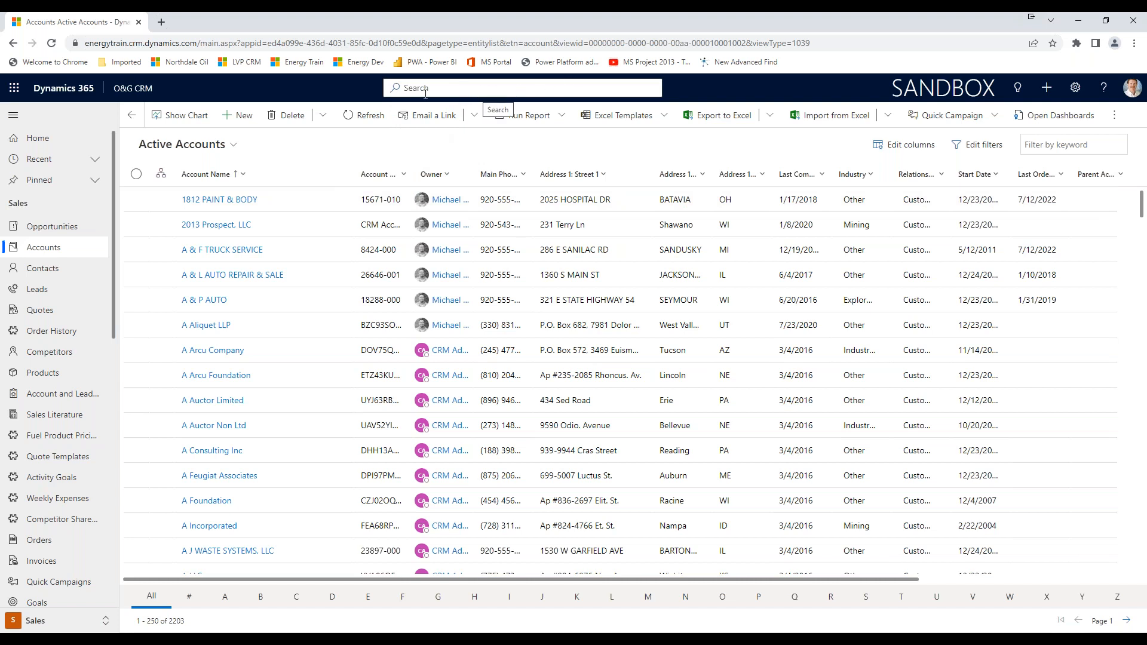
# Start an advanced-filter row search from the global search and choose Accounts as the table to search.
pyautogui.click(495, 86)
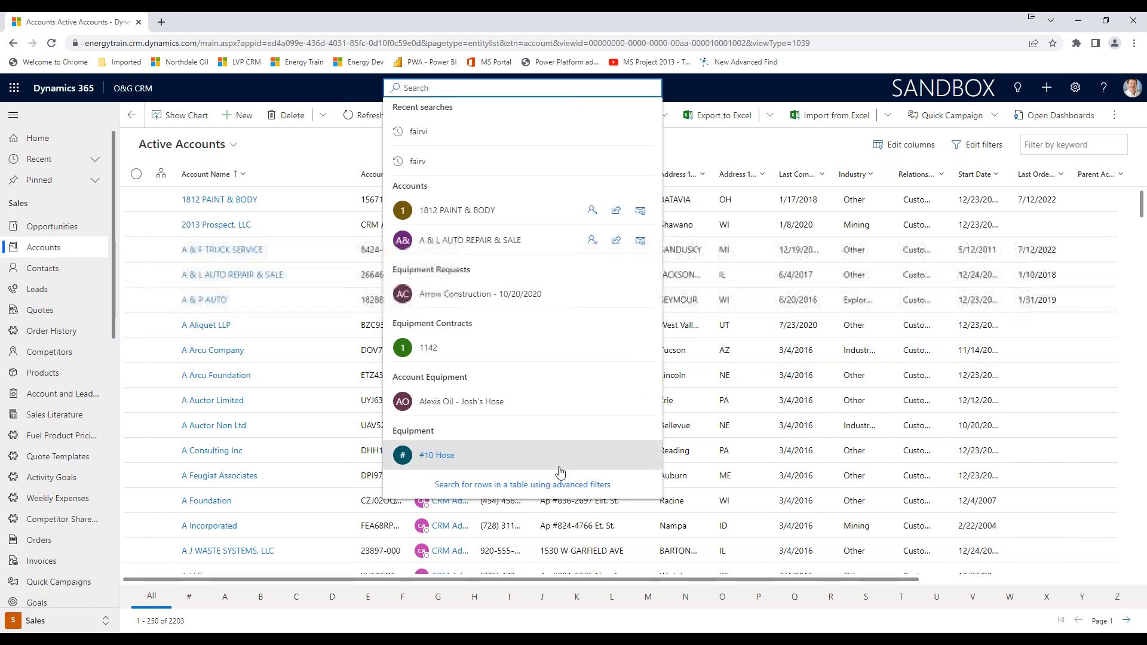
pyautogui.click(513, 492)
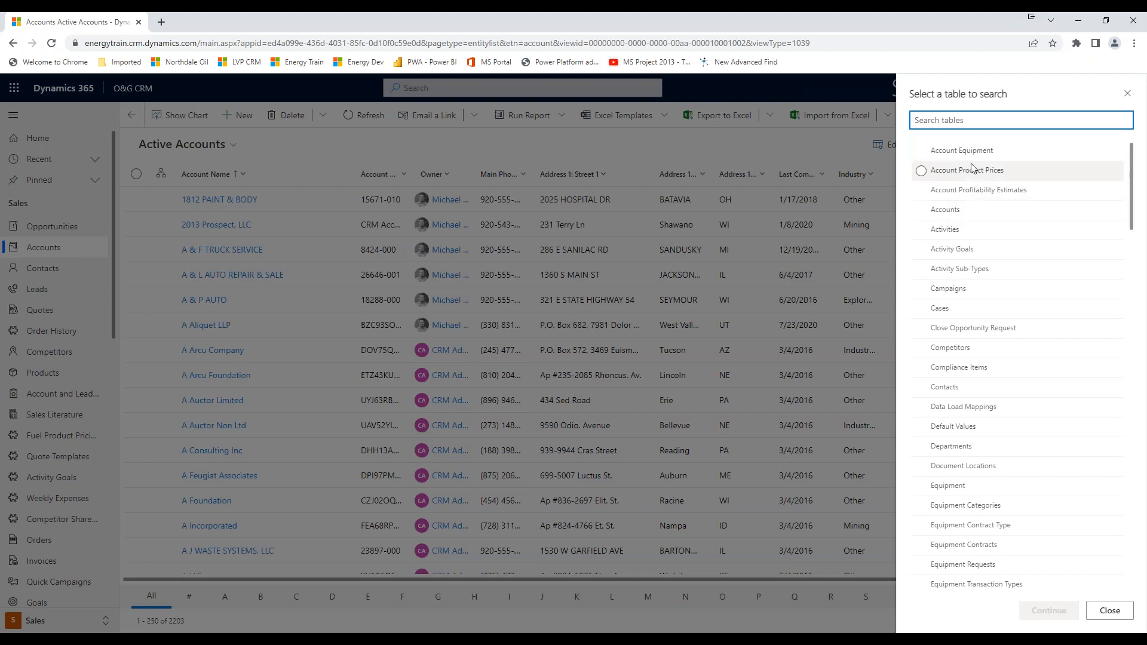
pyautogui.scroll(-3, 986, 291)
pyautogui.scroll(-8, 986, 290)
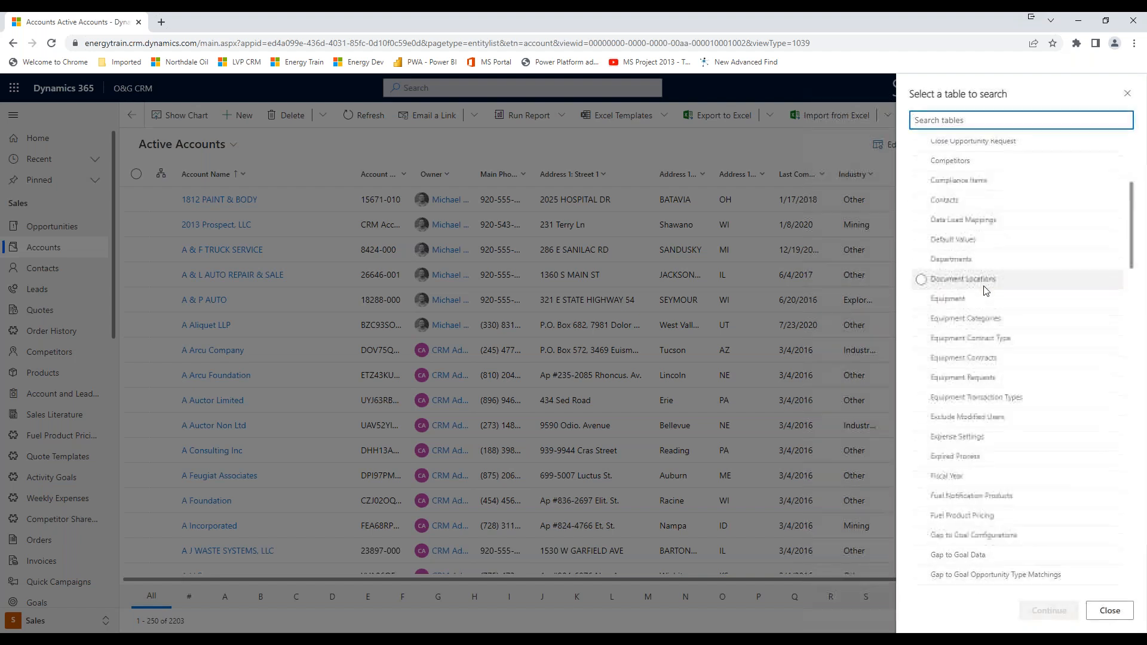
pyautogui.scroll(10, 986, 291)
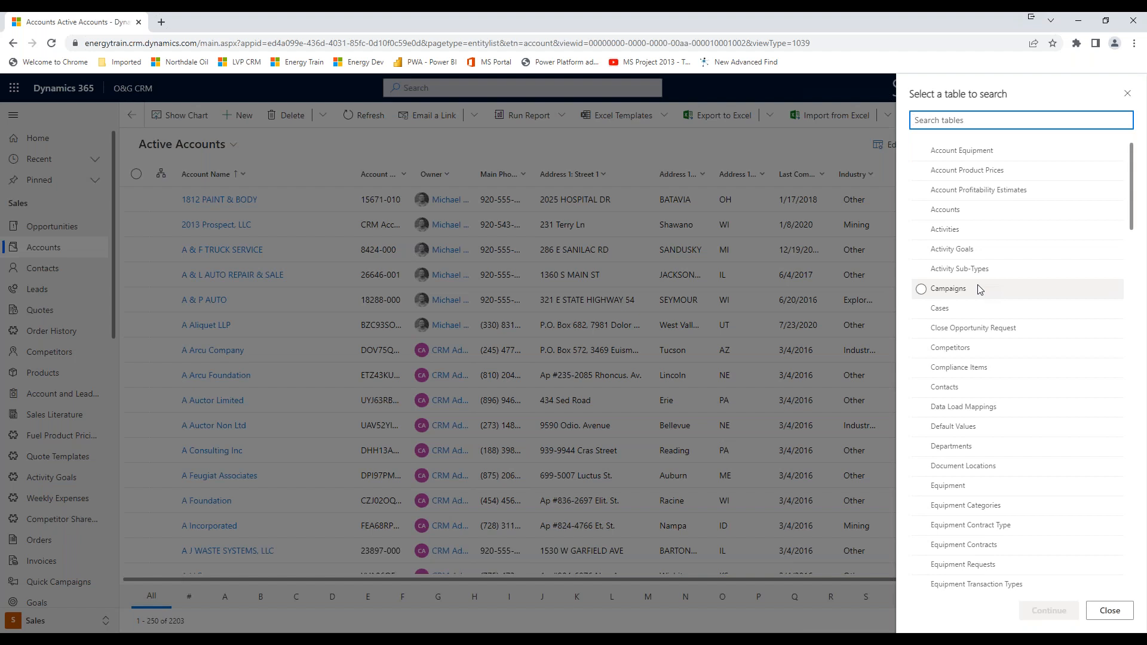
pyautogui.click(947, 213)
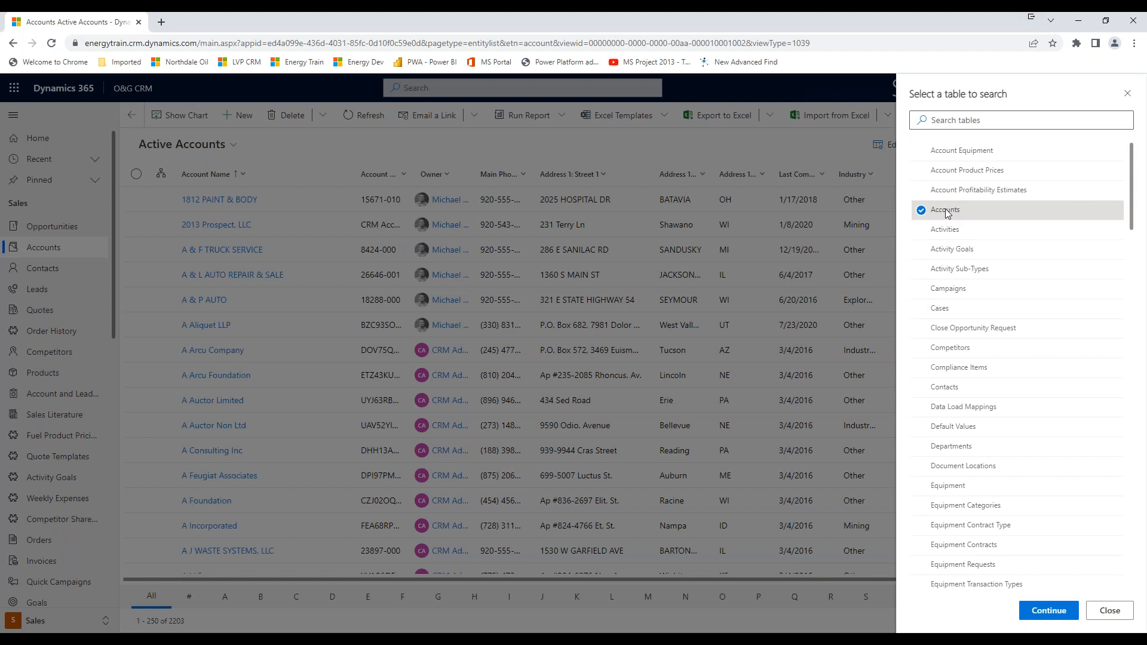
pyautogui.click(1049, 611)
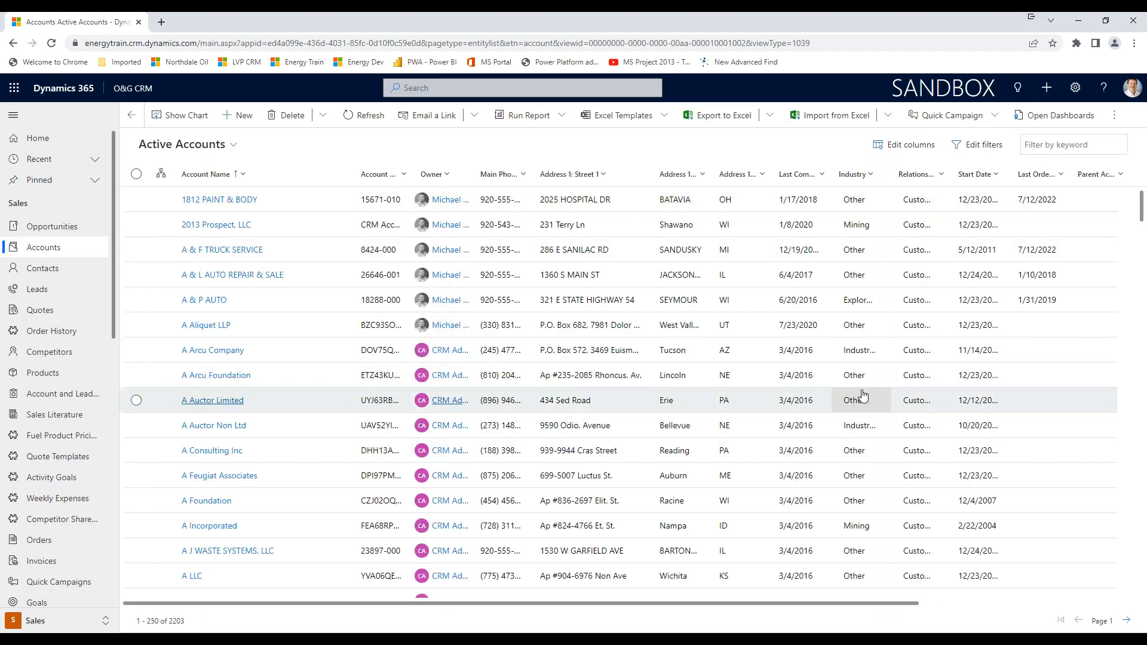
# Edit the filters of the Active Accounts view and add a condition row on the Industry field.
pyautogui.click(973, 145)
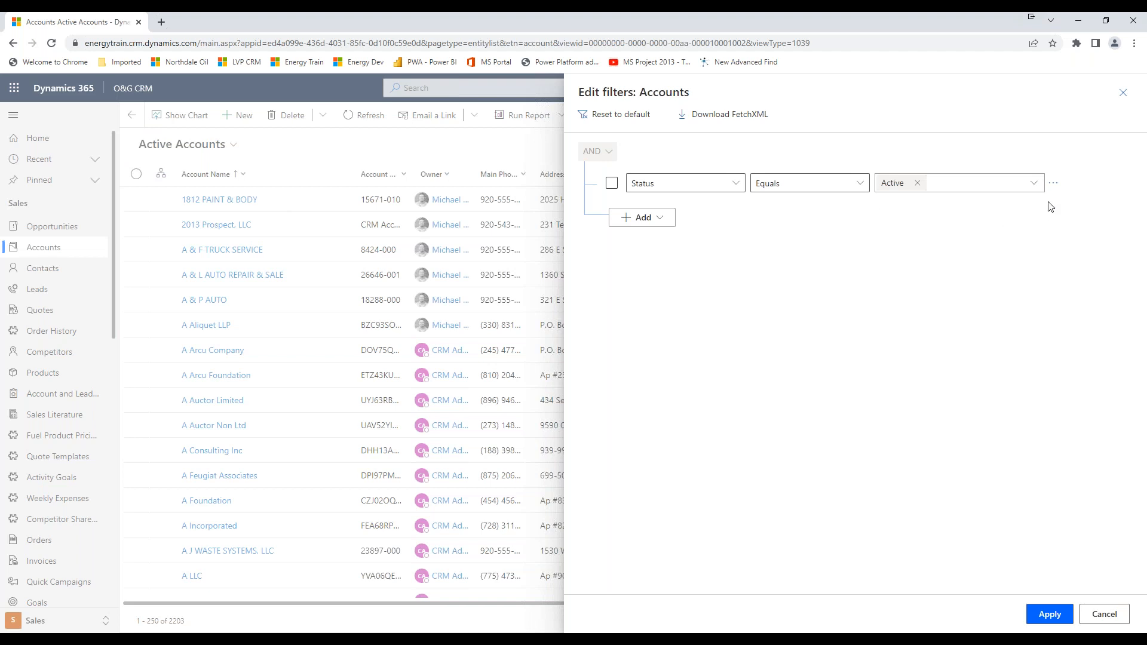
pyautogui.click(1054, 187)
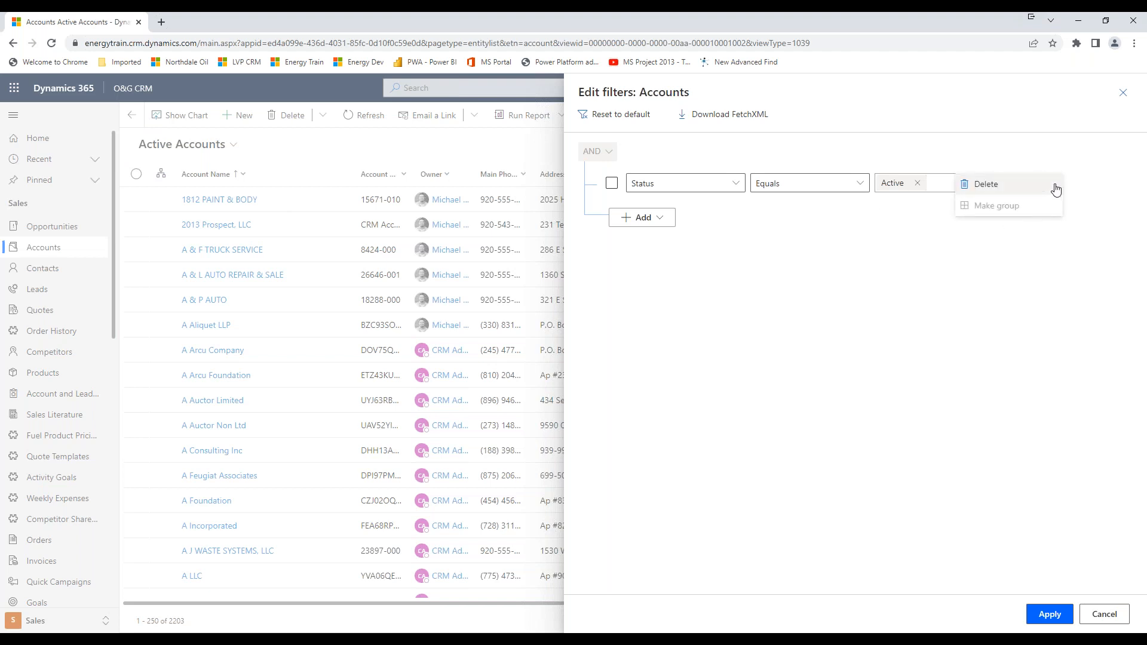
pyautogui.click(944, 235)
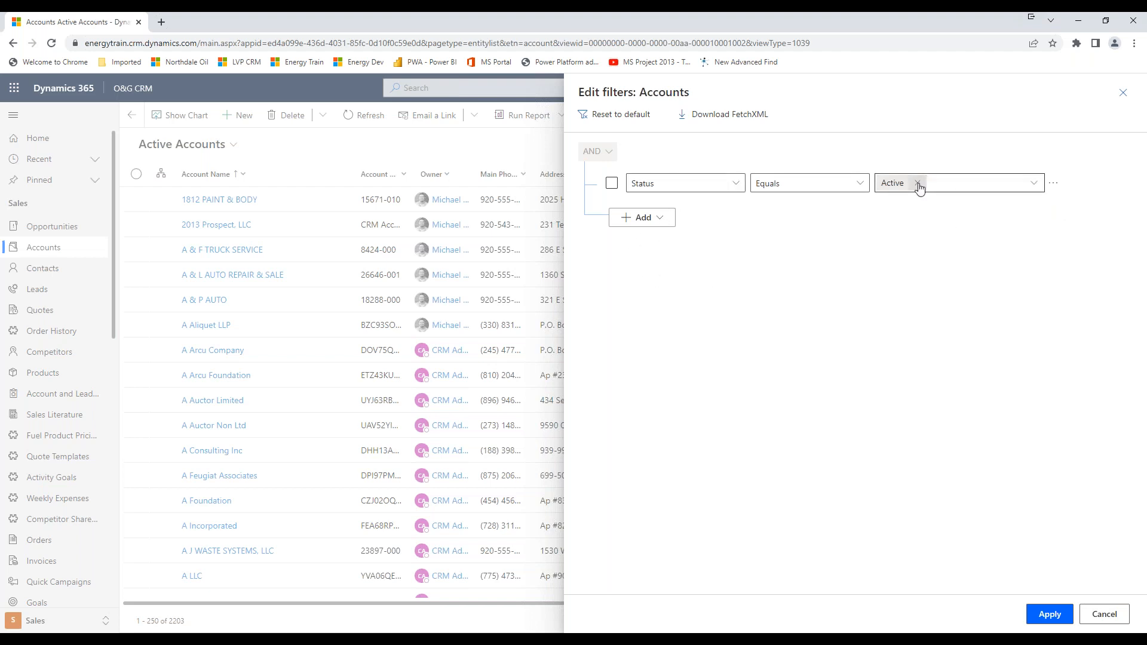
pyautogui.click(666, 222)
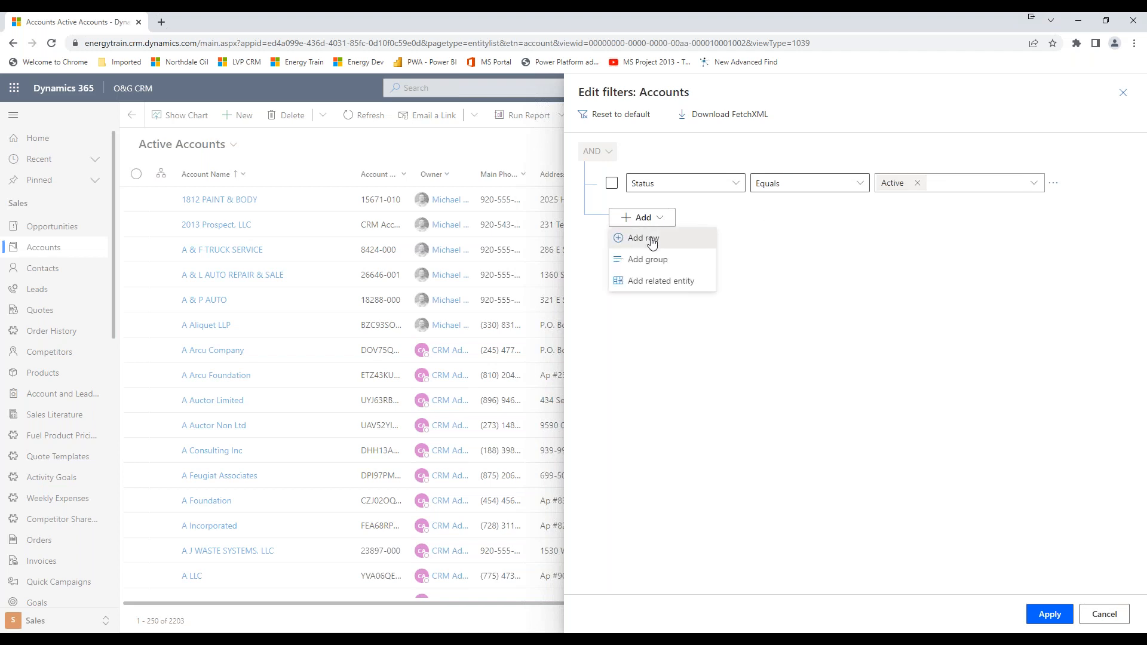
pyautogui.click(650, 238)
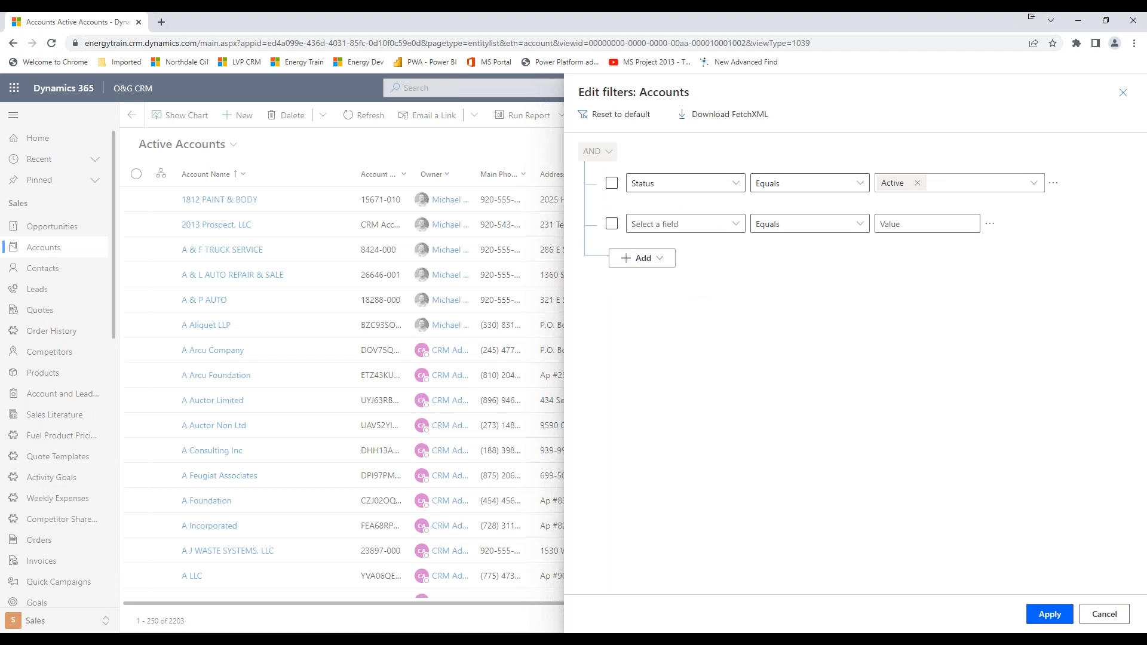
pyautogui.click(739, 226)
pyautogui.scroll(-5, 819, 331)
pyautogui.scroll(-10, 820, 336)
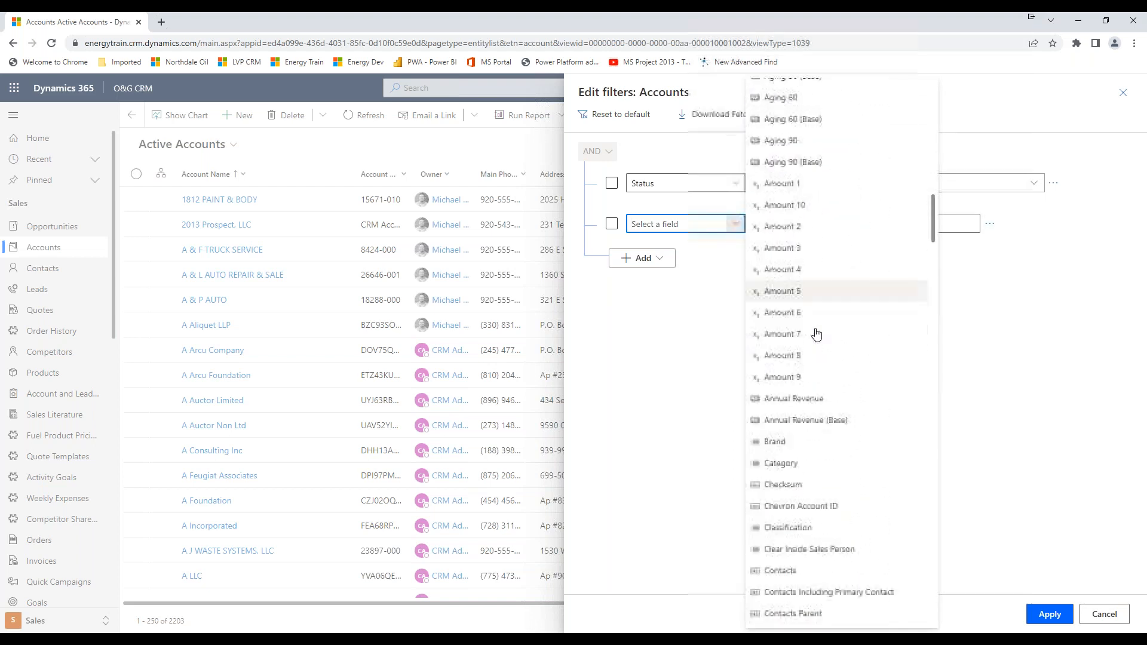
pyautogui.scroll(-10, 817, 333)
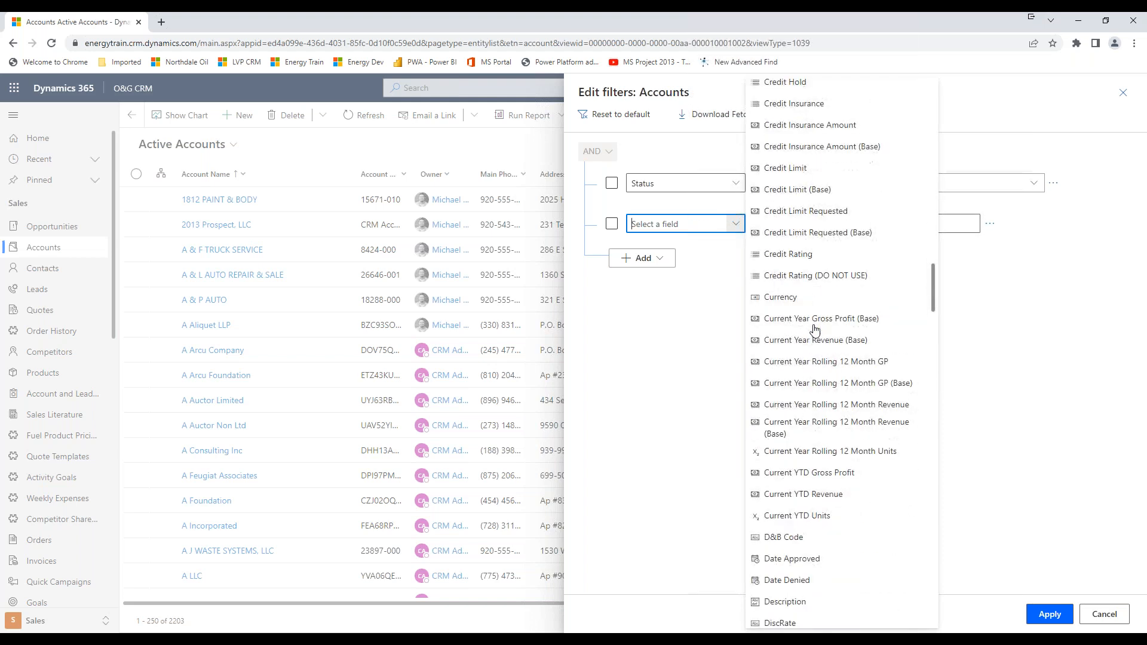
pyautogui.scroll(-5, 816, 329)
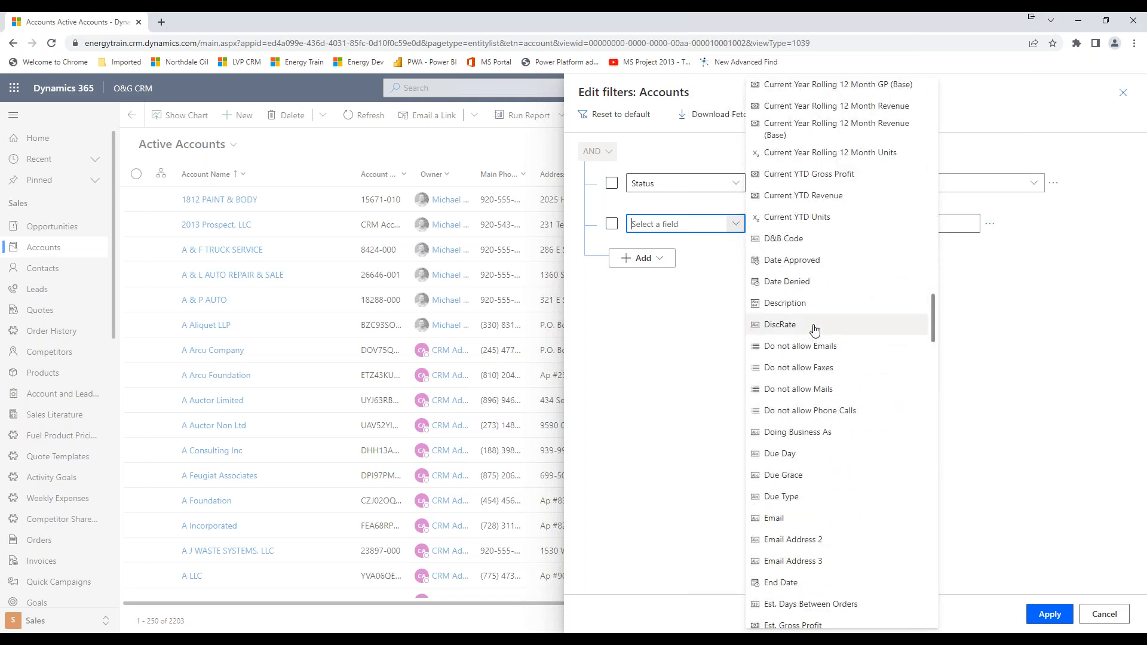
pyautogui.scroll(-5, 816, 330)
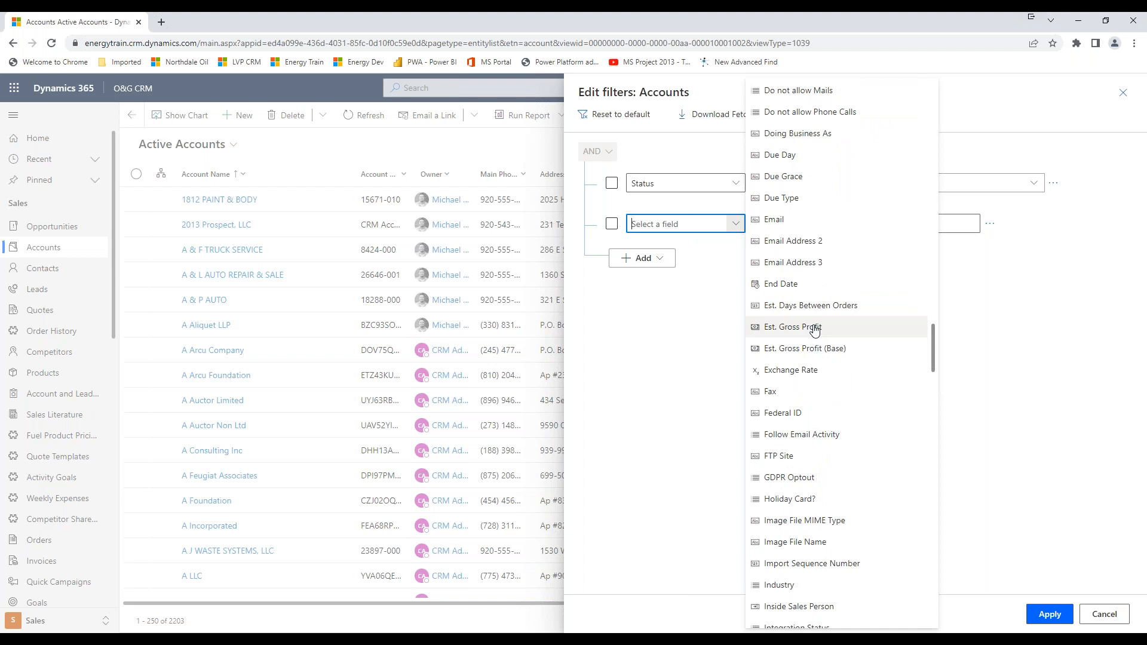
pyautogui.scroll(-5, 812, 330)
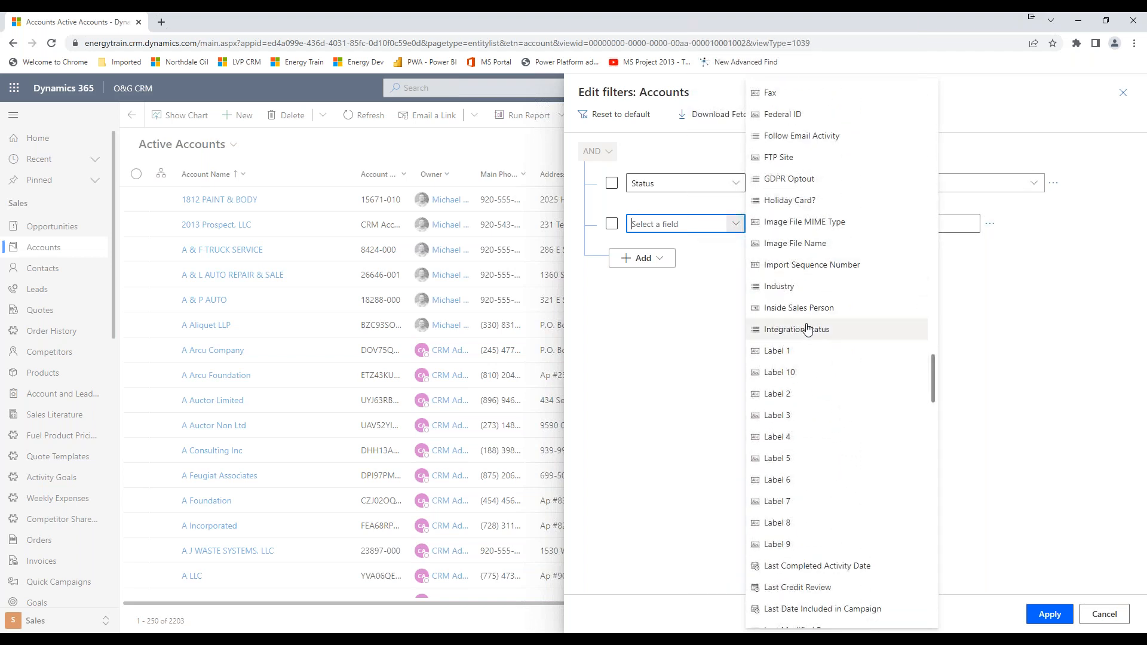
pyautogui.click(778, 287)
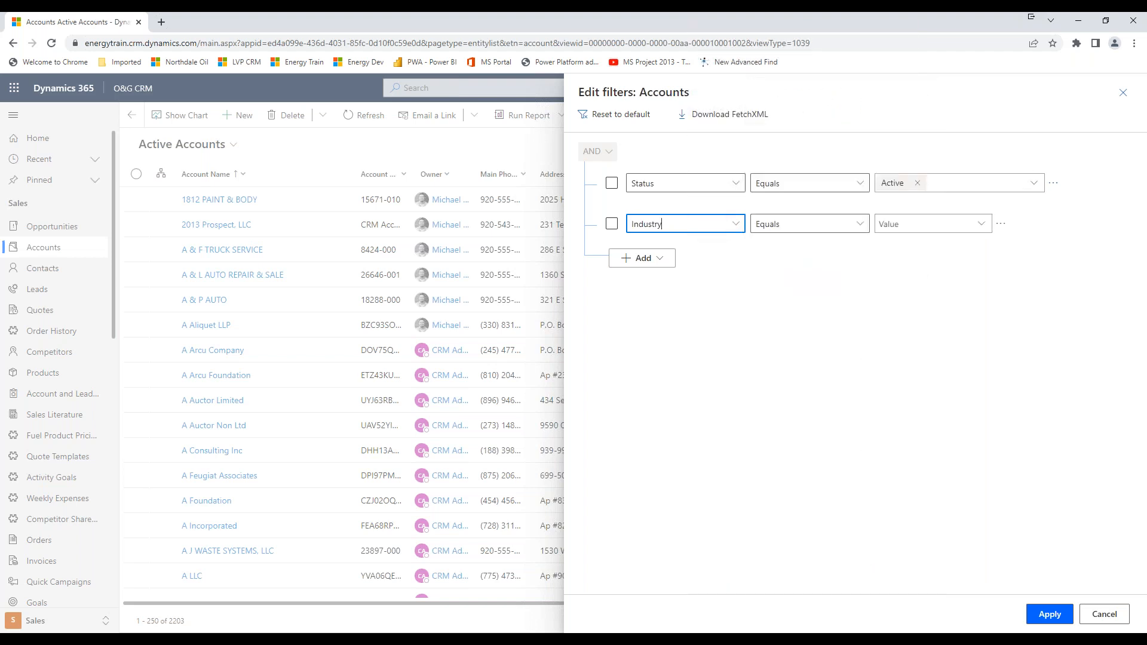
# Set the value of the Industry Equals condition to Other.
pyautogui.click(981, 224)
pyautogui.scroll(-3, 966, 284)
pyautogui.scroll(-5, 966, 284)
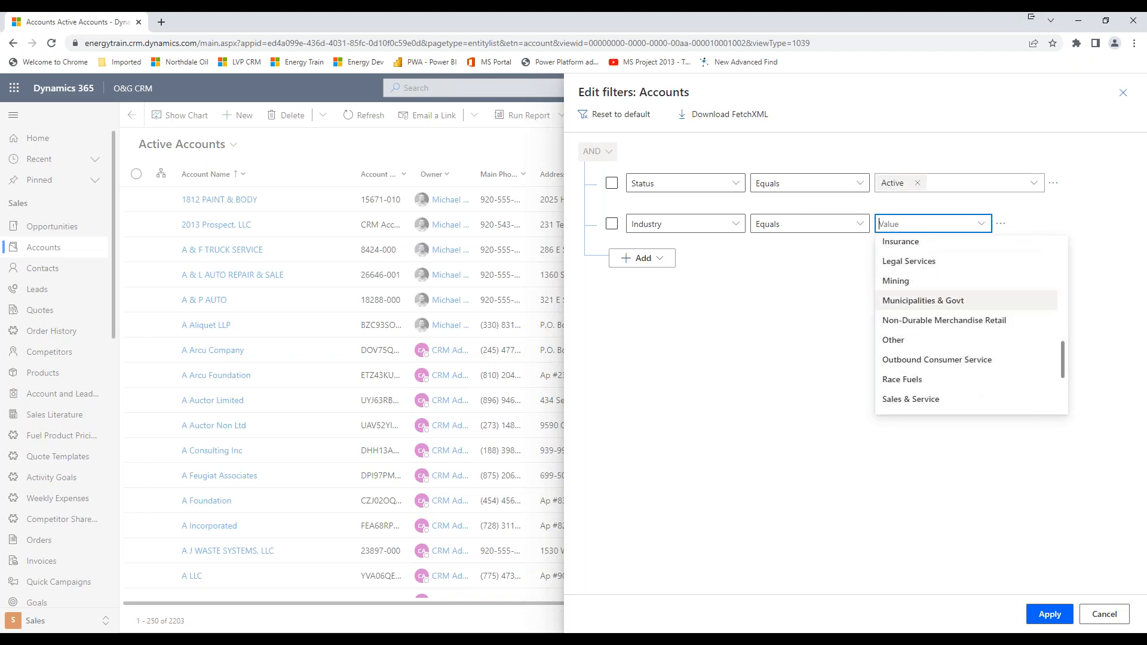
pyautogui.click(920, 341)
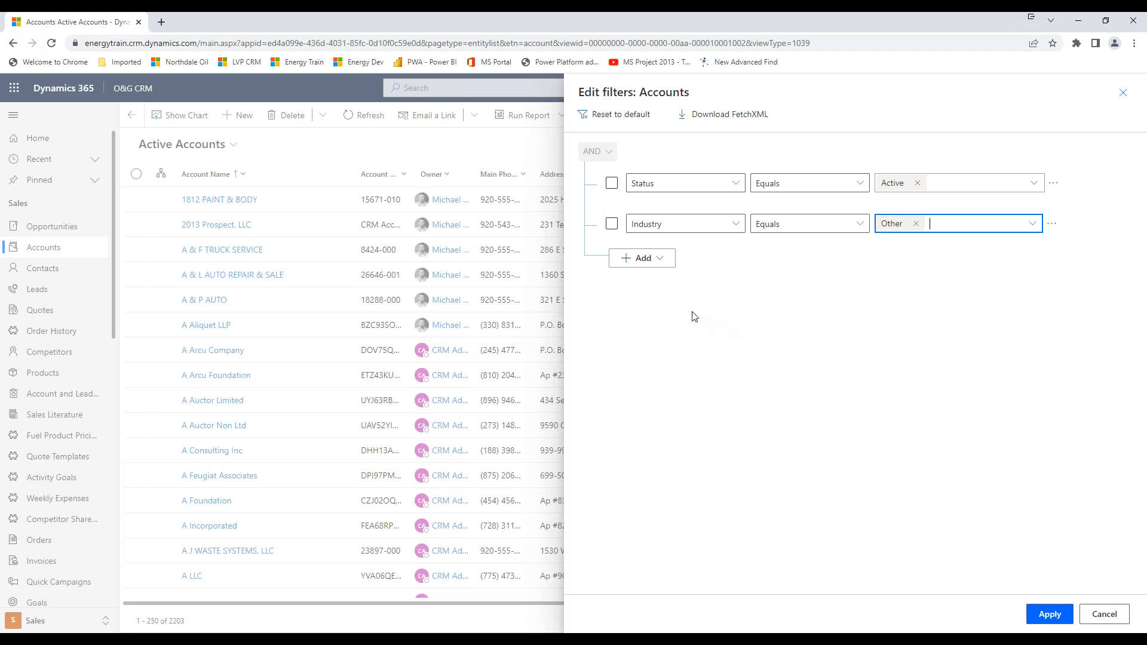
# Add another condition row to the account filters, using the Last Order Date field.
pyautogui.click(660, 262)
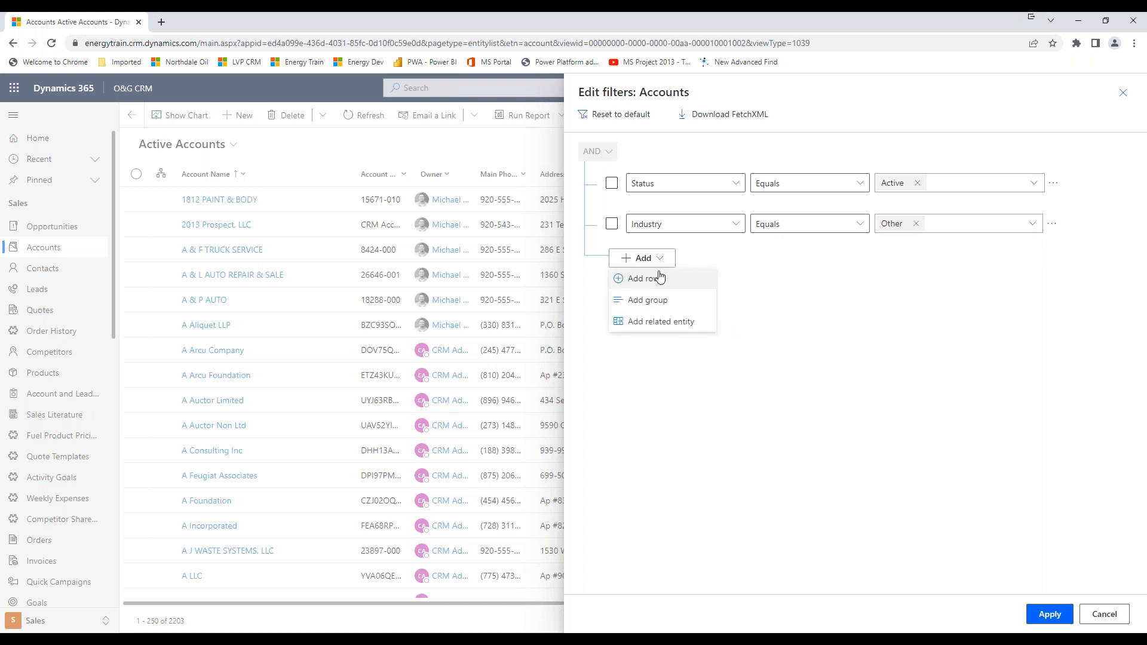
pyautogui.click(654, 279)
pyautogui.click(736, 268)
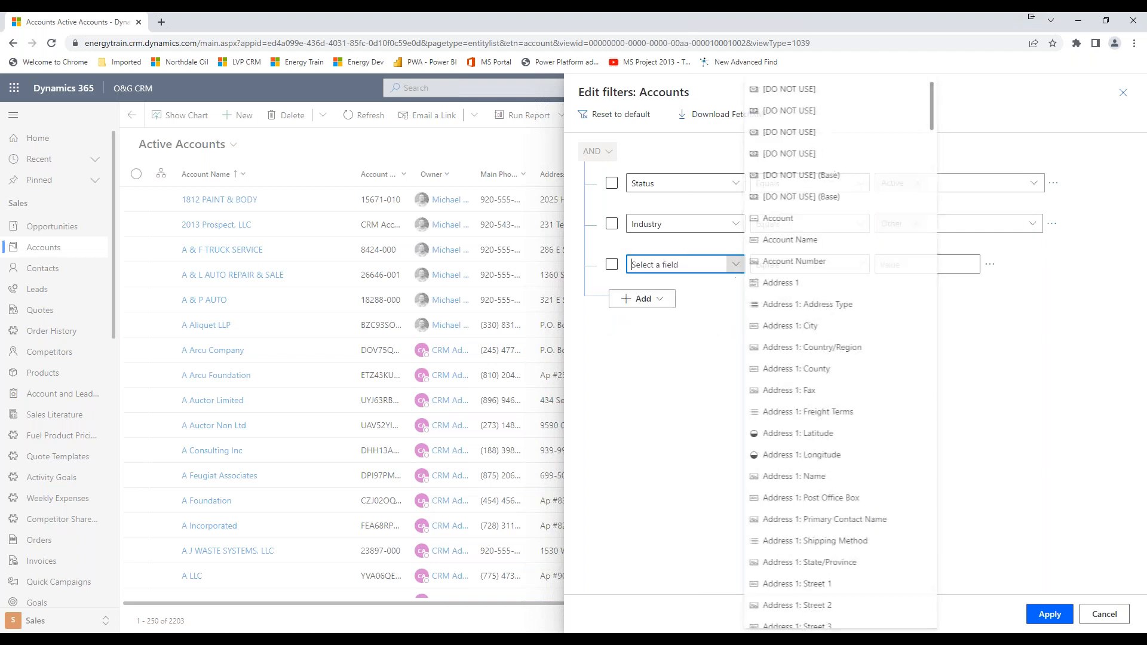
pyautogui.moveTo(934, 106); pyautogui.dragTo(920, 408)
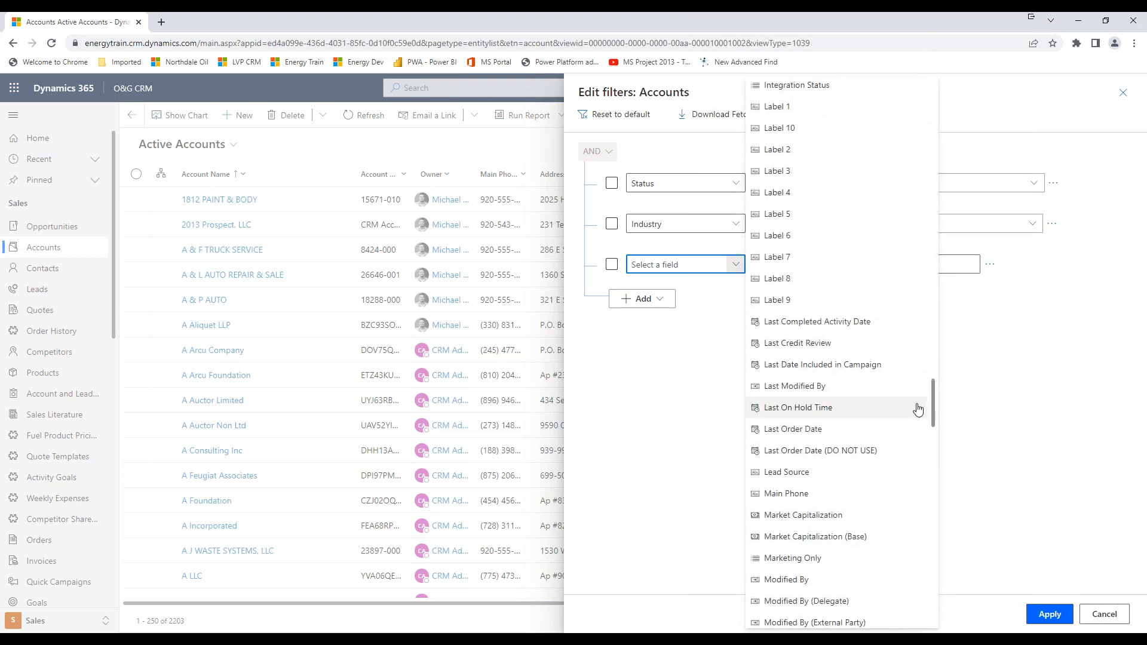
pyautogui.click(807, 431)
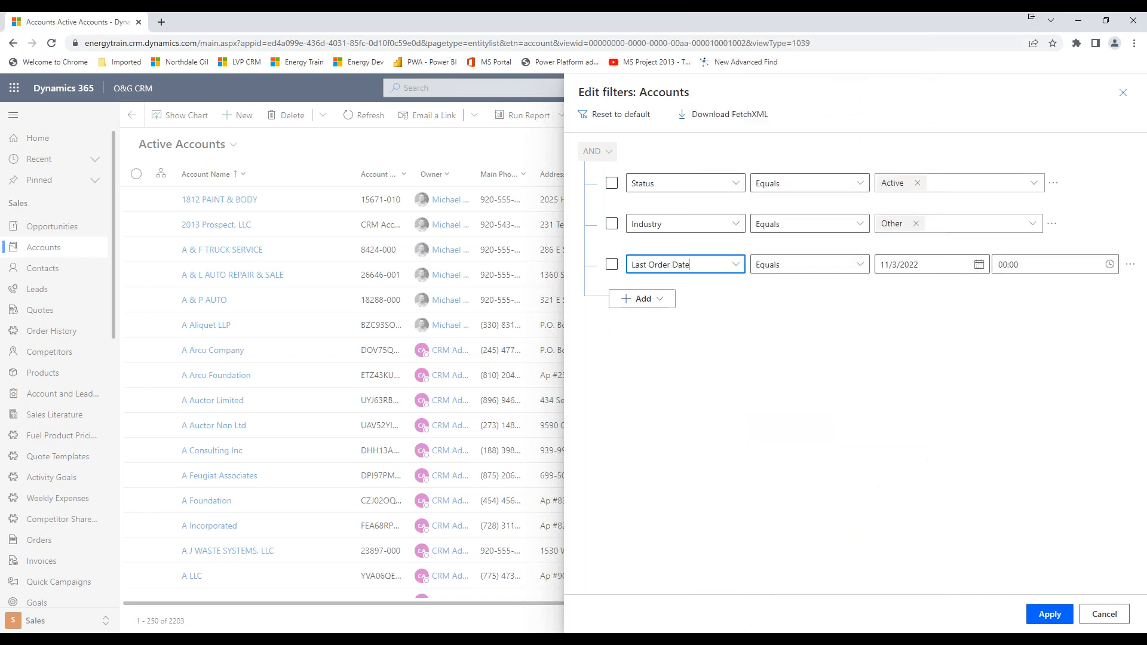
# Set the Last Order Date condition to Last x months with a value of 12, and apply the filters.
pyautogui.click(859, 269)
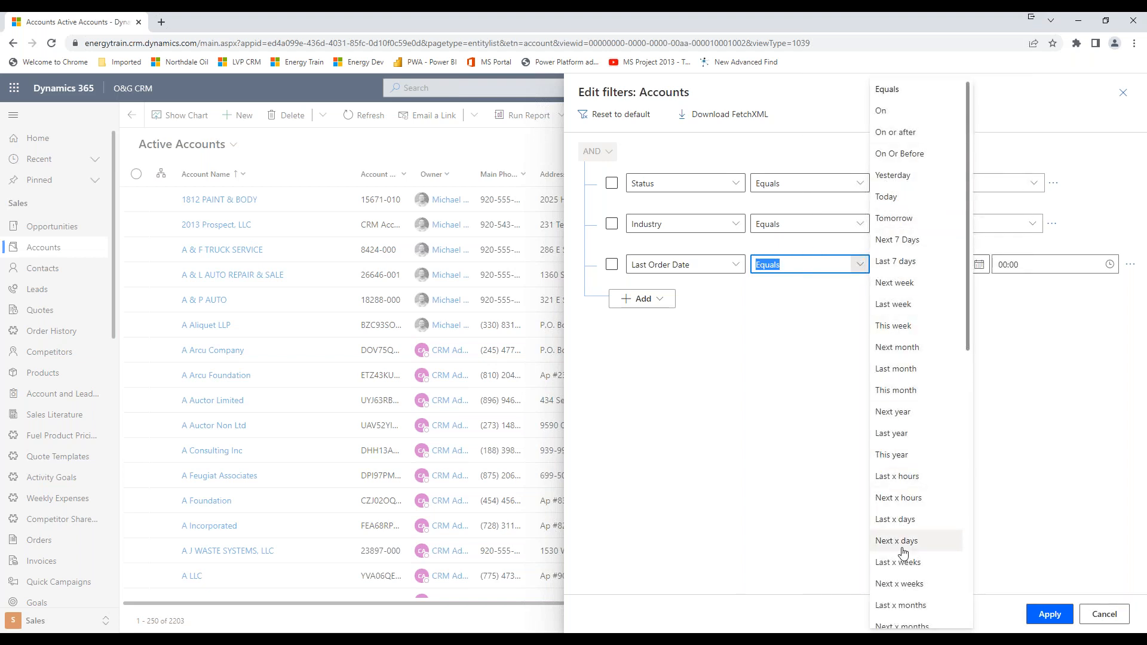
pyautogui.click(907, 606)
pyautogui.click(897, 265)
pyautogui.write('12')
pyautogui.click(832, 431)
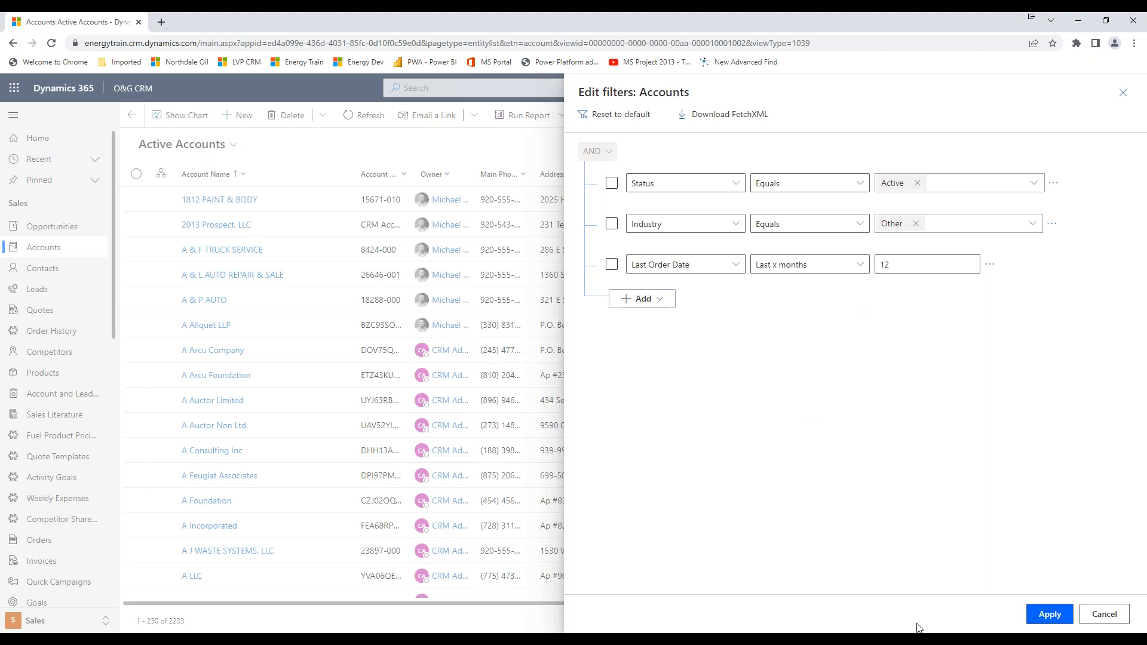
pyautogui.click(1050, 616)
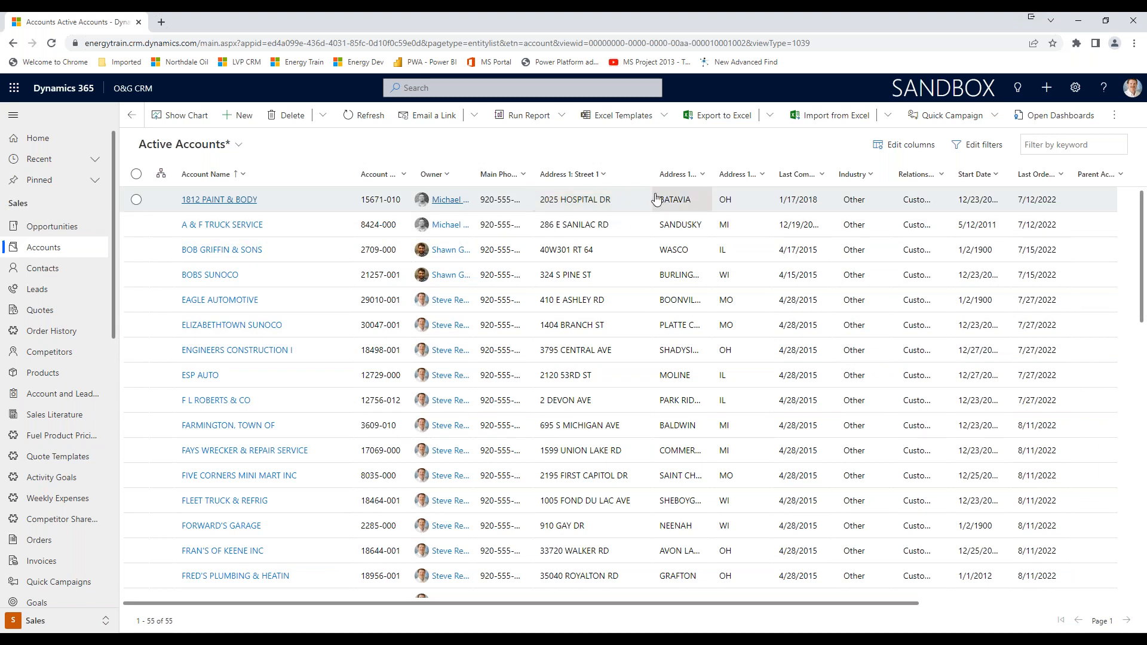
pyautogui.click(983, 150)
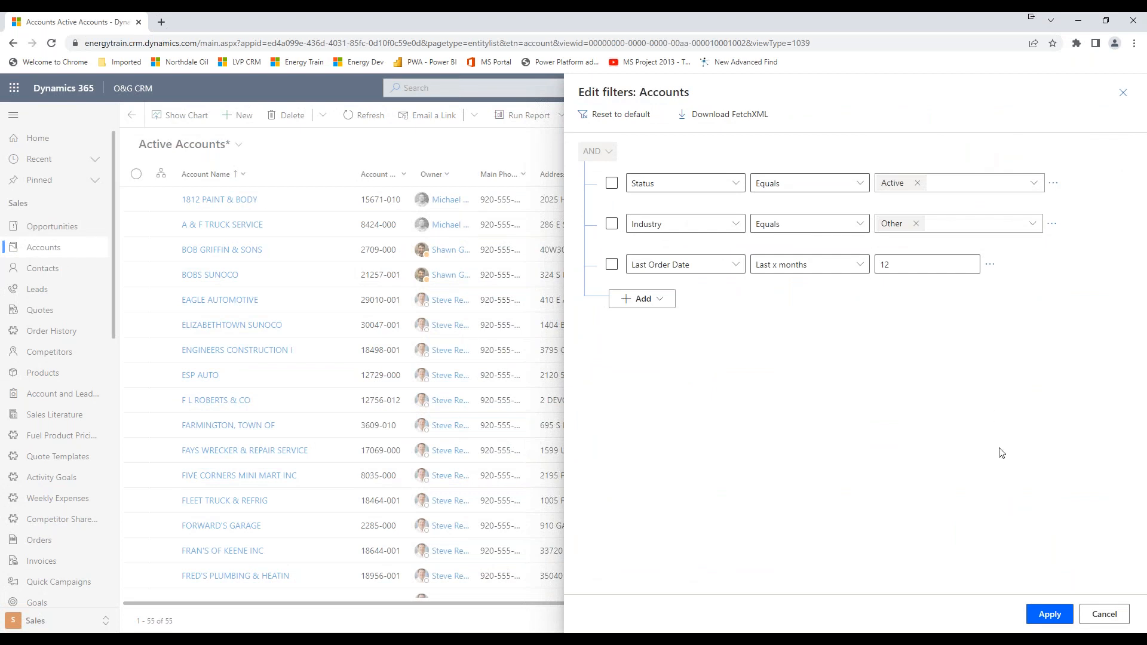
pyautogui.click(1053, 615)
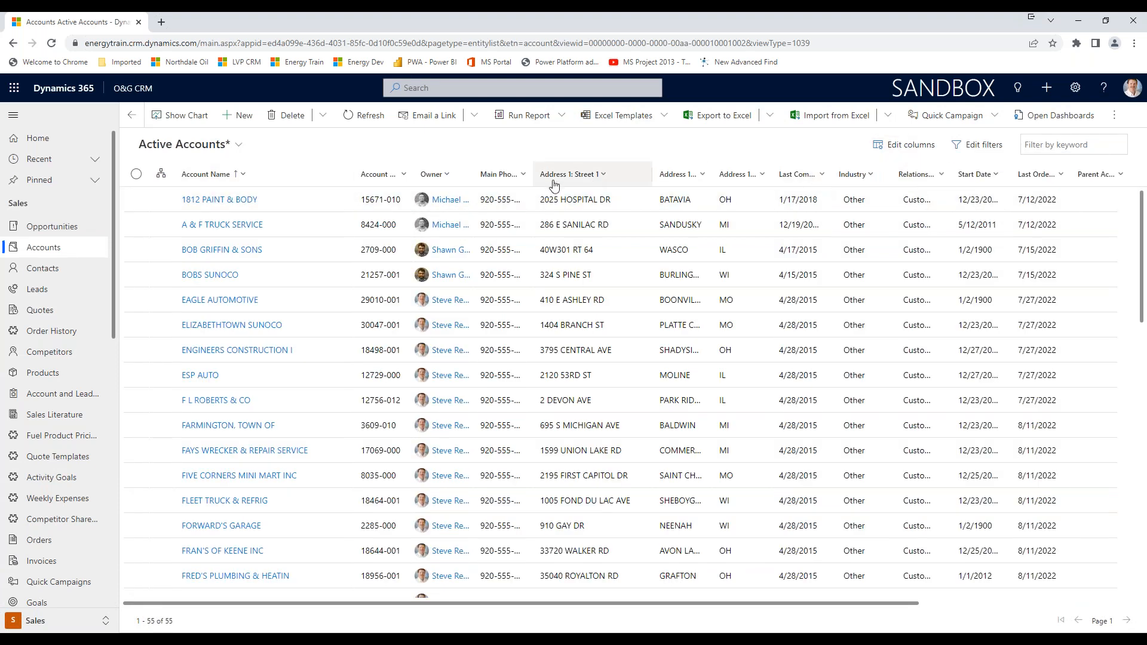
# Edit the columns of the Accounts view and move Owner to the first position, above Account Name.
pyautogui.click(907, 147)
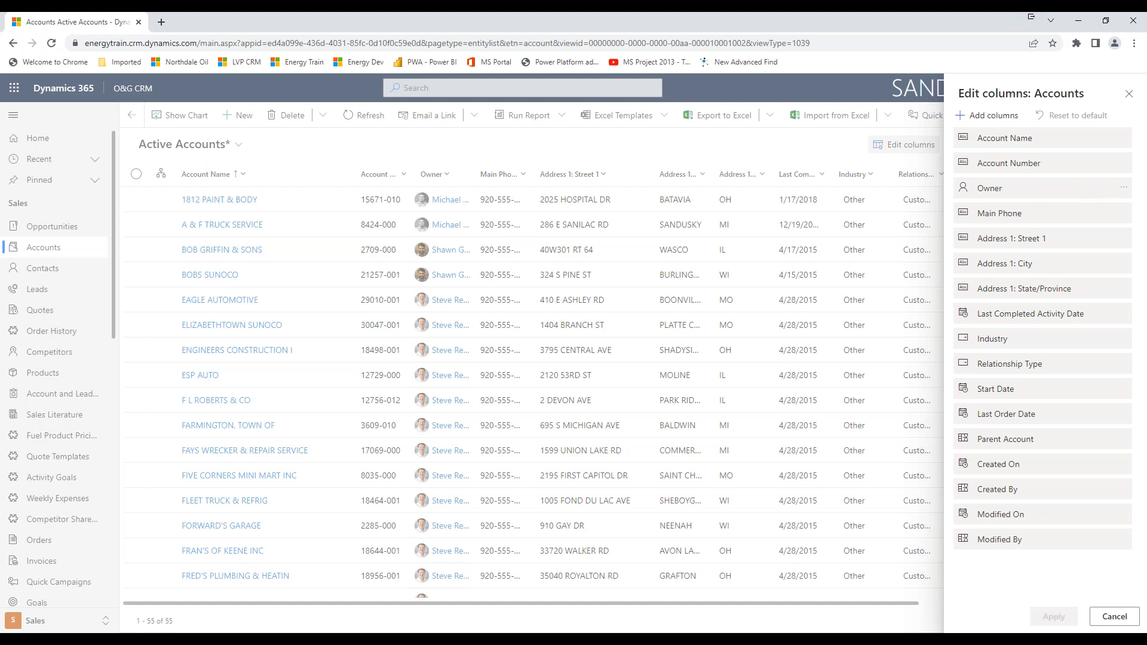
pyautogui.click(1126, 192)
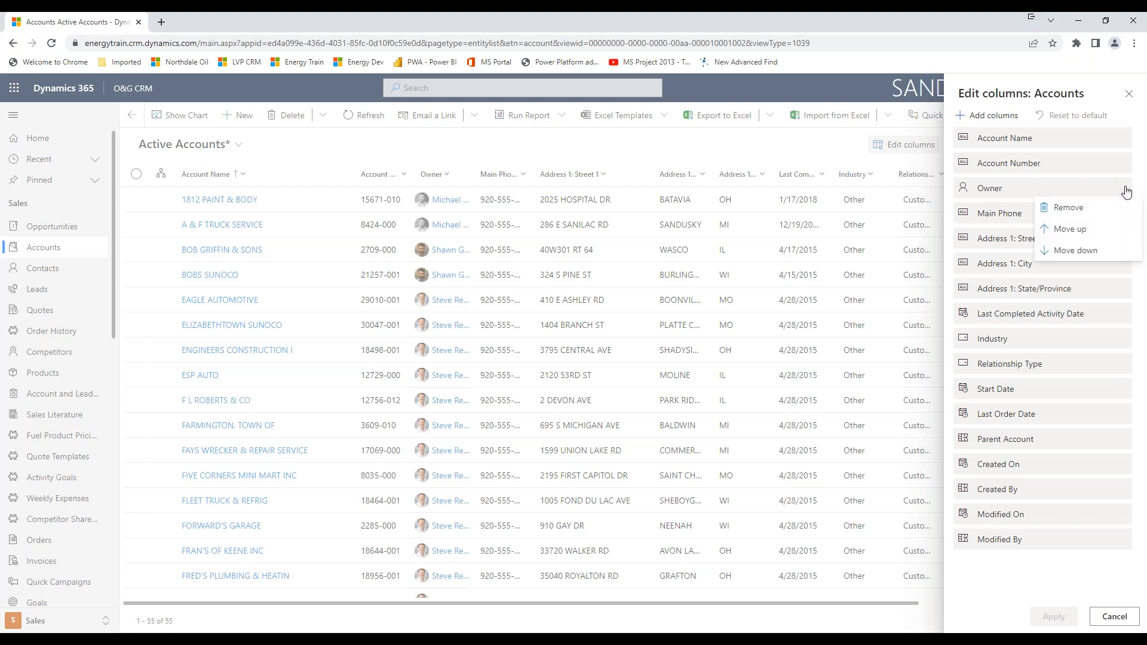
pyautogui.click(1070, 233)
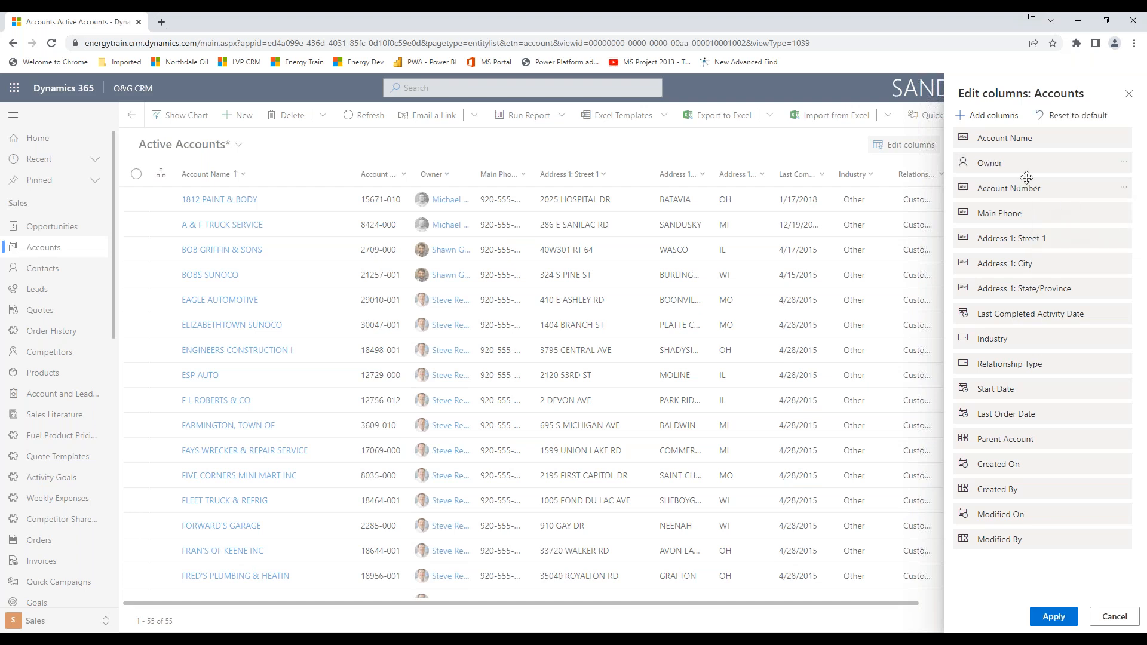
pyautogui.moveTo(990, 160)
pyautogui.mouseDown()
pyautogui.moveTo(987, 137)
pyautogui.moveTo(998, 317)
pyautogui.moveTo(990, 138)
pyautogui.mouseUp()
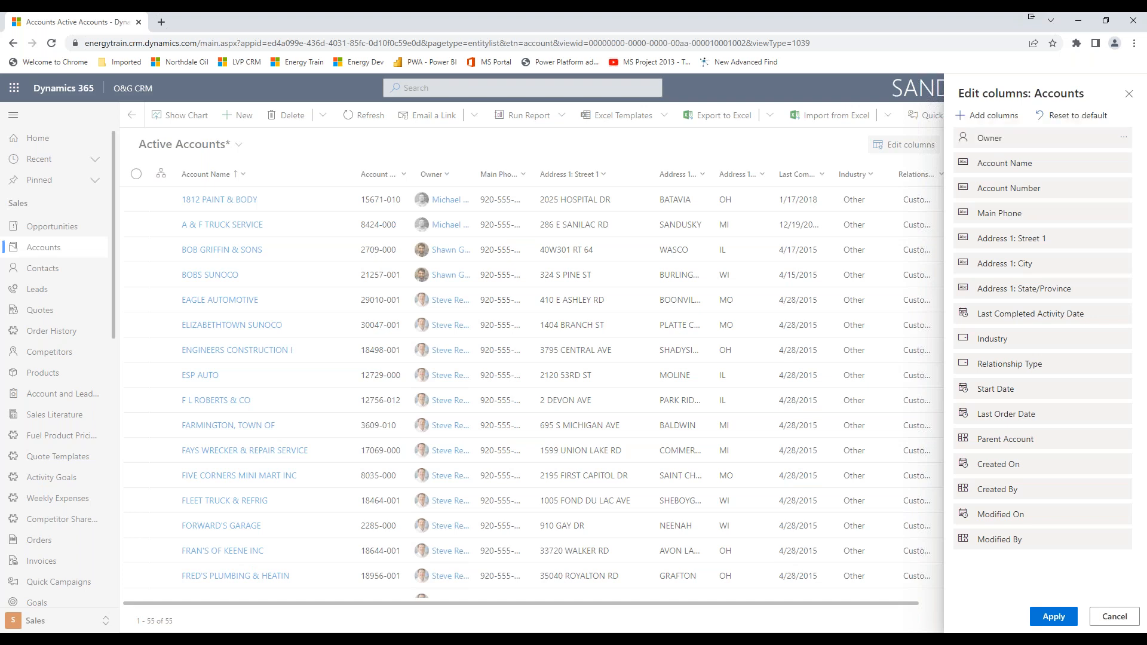
# Remove the Start Date column from the Accounts view.
pyautogui.click(1126, 142)
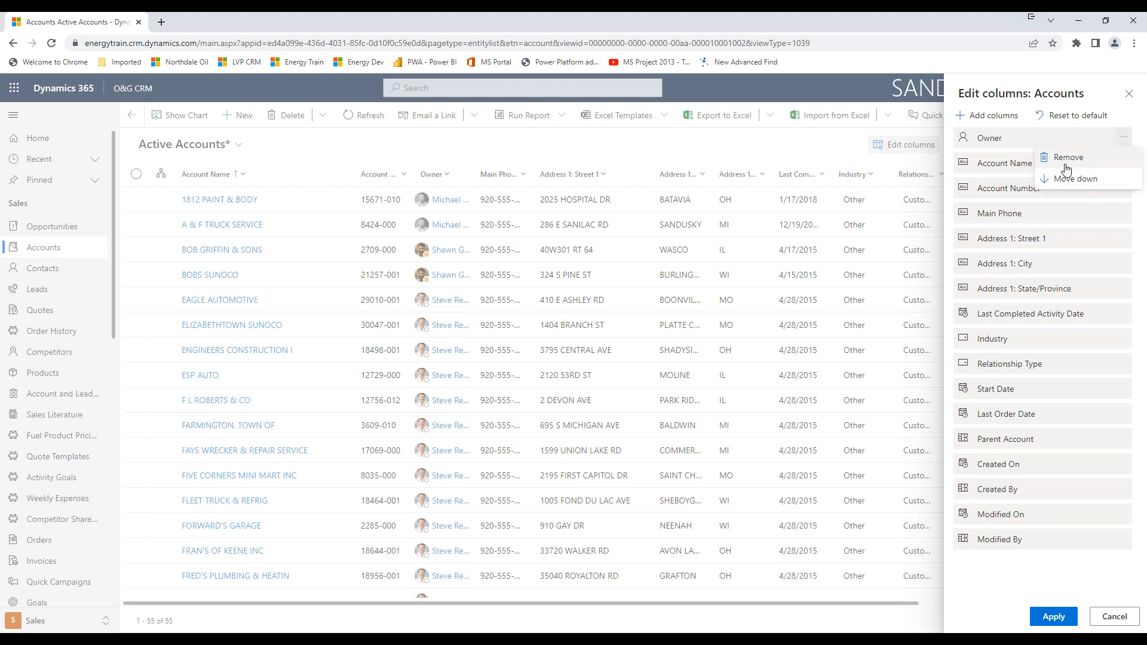
pyautogui.click(1018, 137)
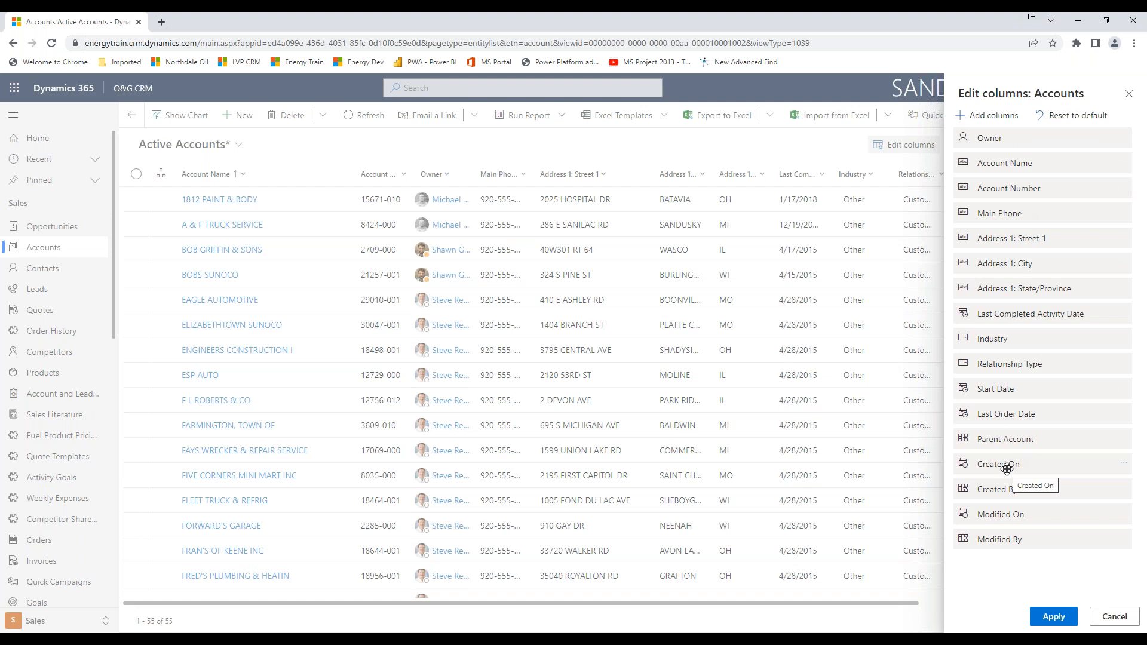
pyautogui.click(1126, 392)
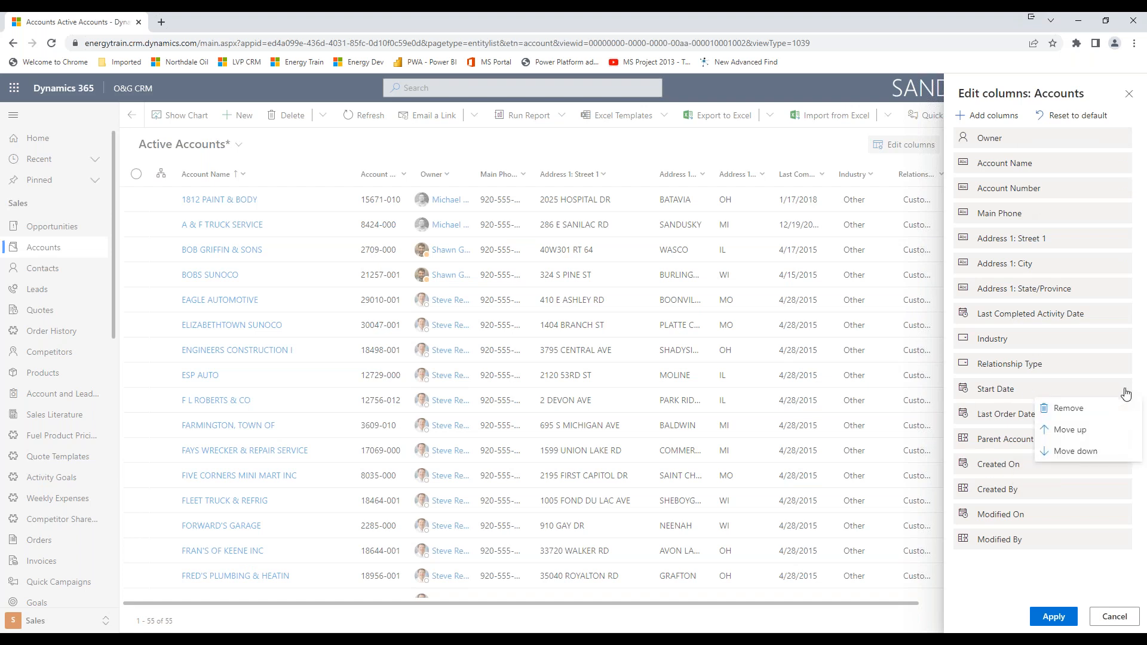
pyautogui.click(1081, 409)
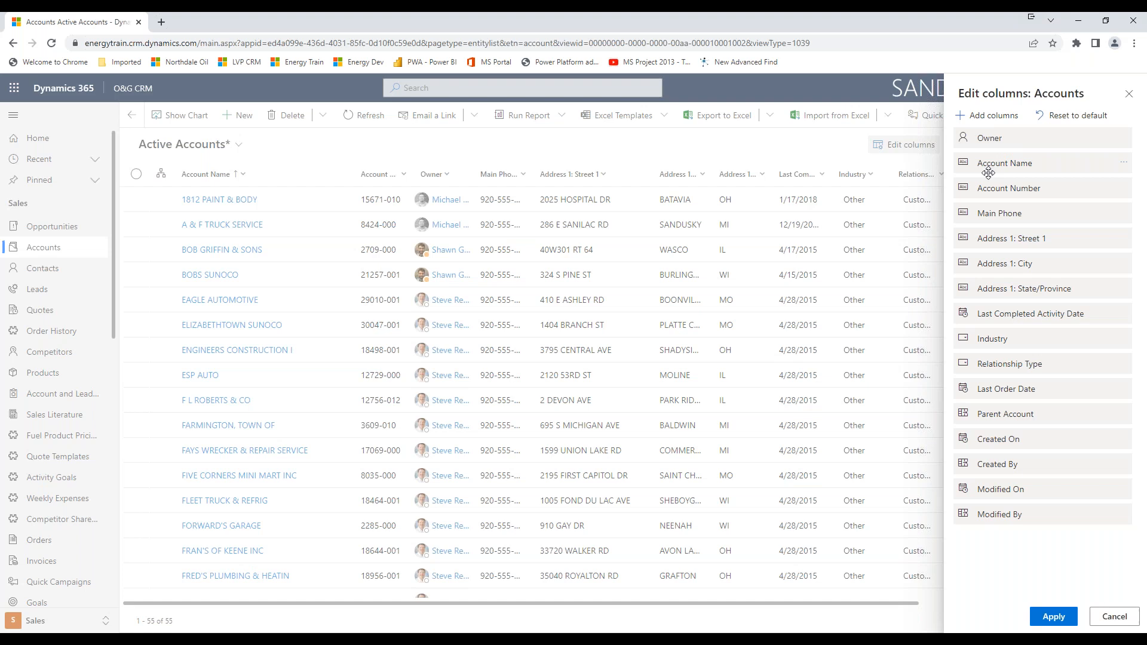
# Add the Credit Rating column to the Accounts view, place it directly after Owner, and apply the column changes.
pyautogui.click(1008, 119)
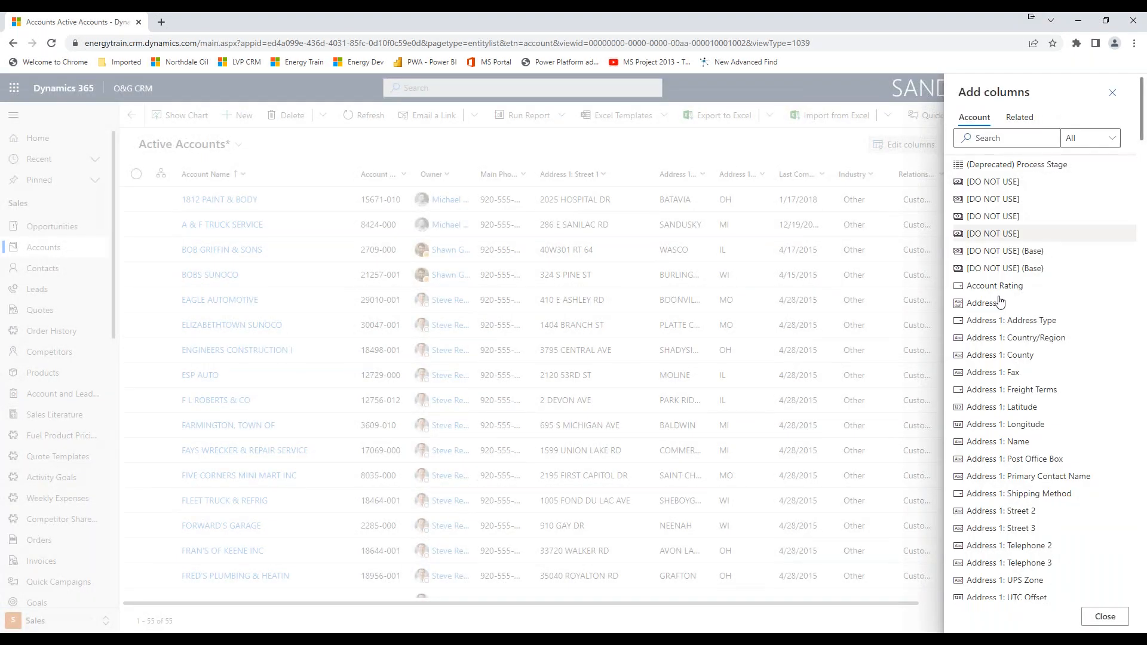
pyautogui.scroll(-10, 1005, 389)
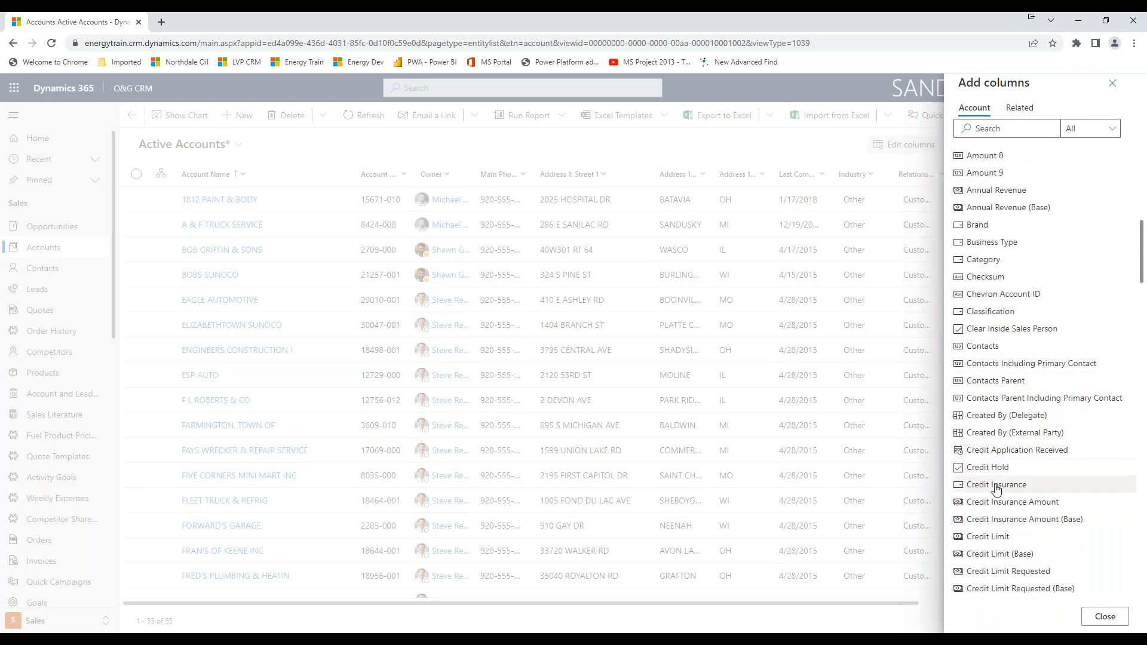
pyautogui.scroll(-3, 994, 556)
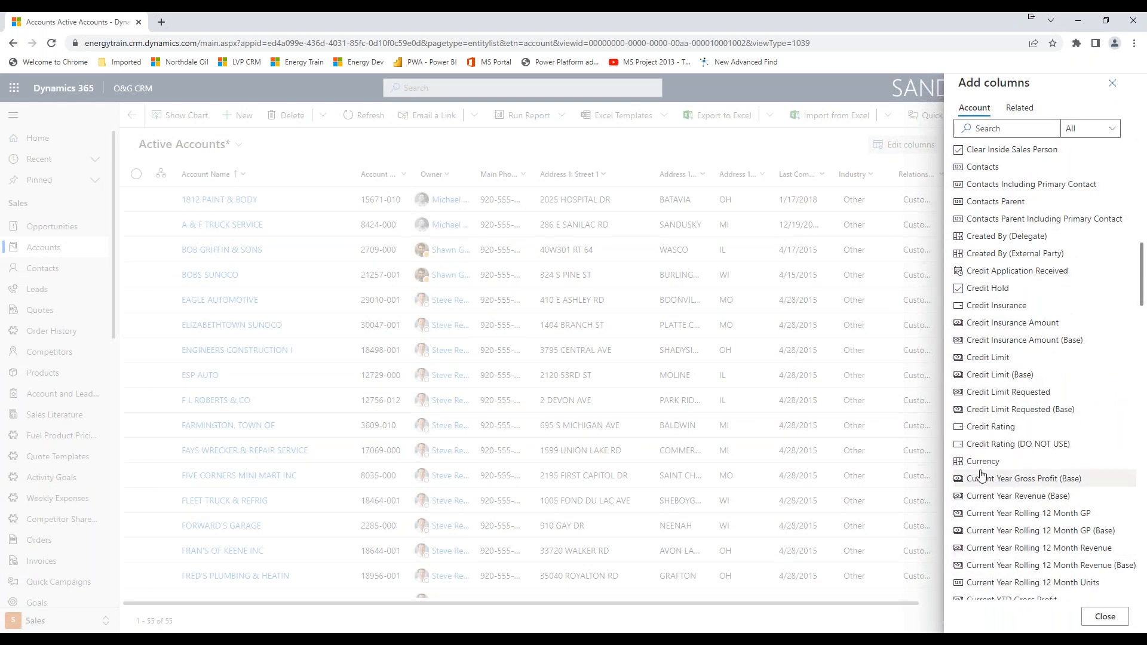
pyautogui.click(981, 428)
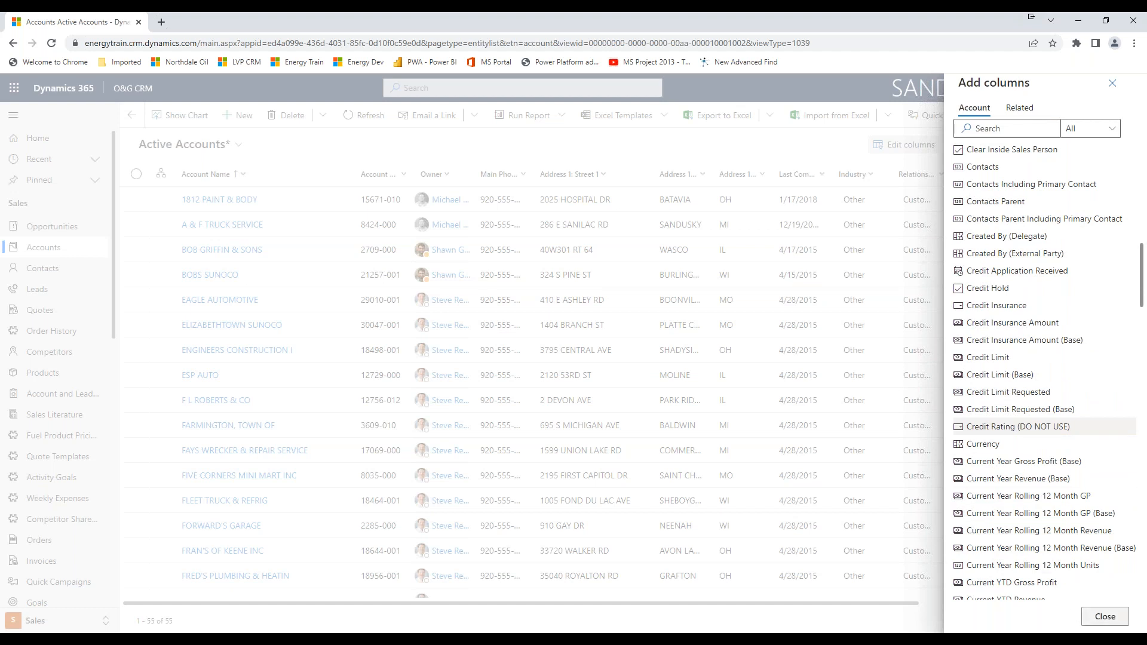
pyautogui.click(1101, 617)
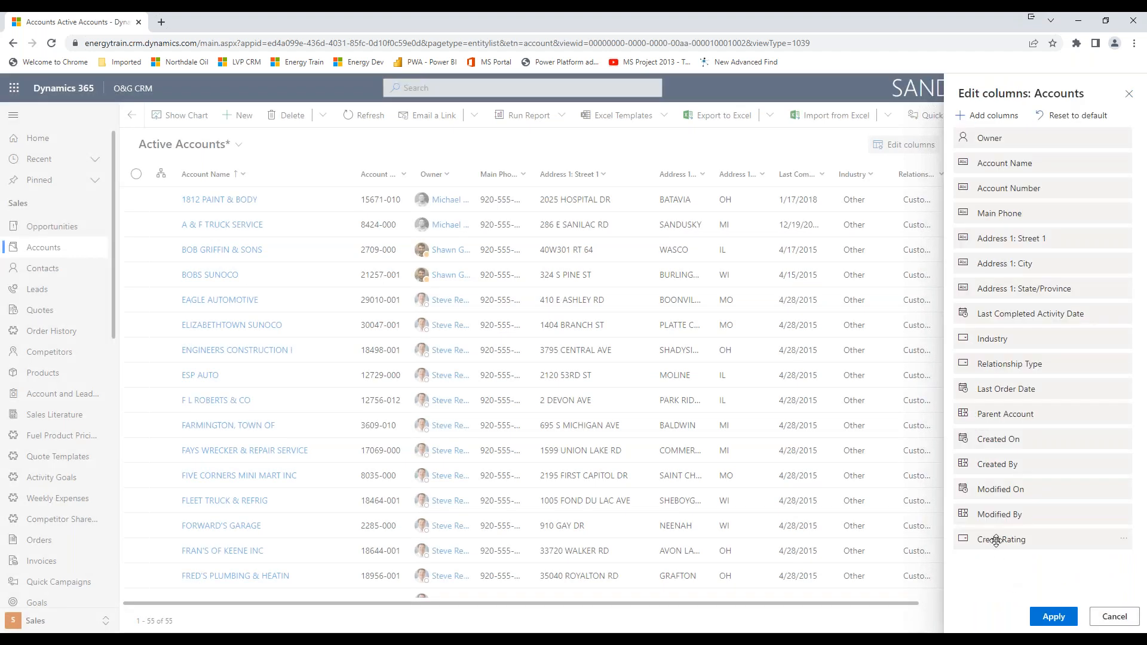
pyautogui.moveTo(1002, 542); pyautogui.dragTo(1018, 164)
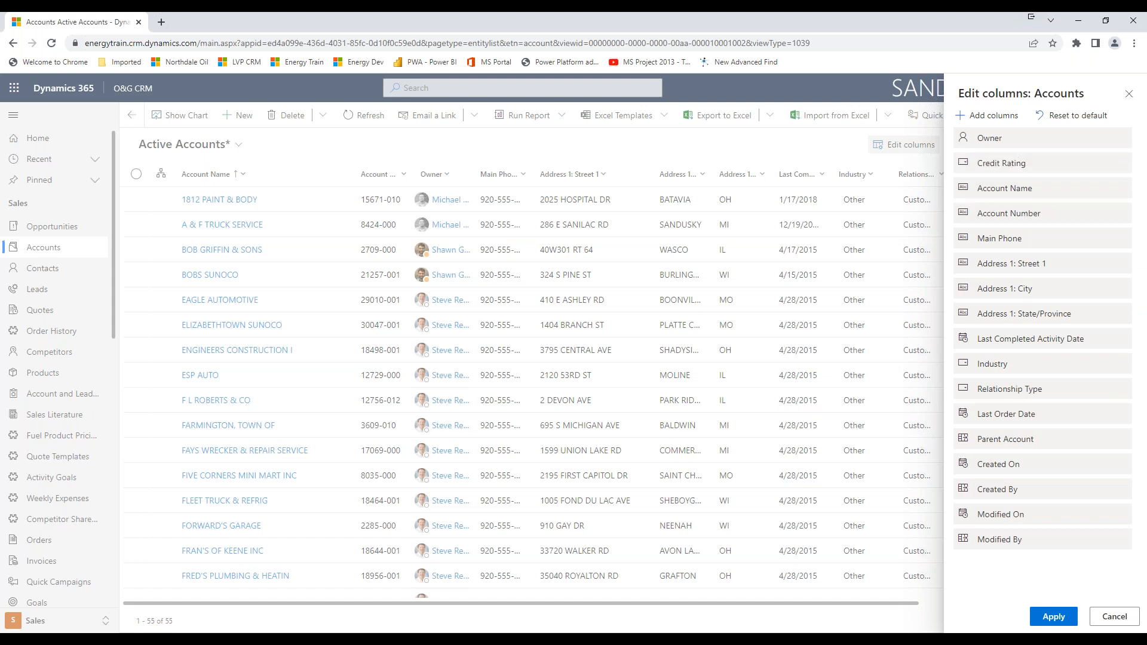
pyautogui.click(1053, 616)
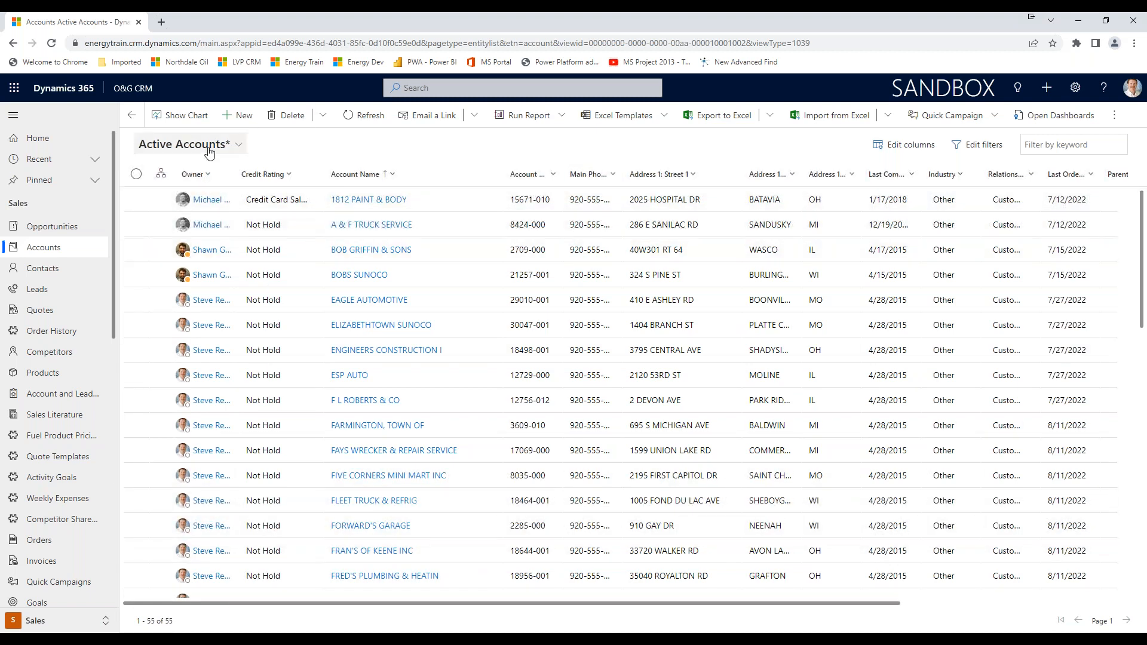
# Save the modified view as a new view named "Active Accounts with IND of Other and Ordered in last 12 months".
pyautogui.click(241, 148)
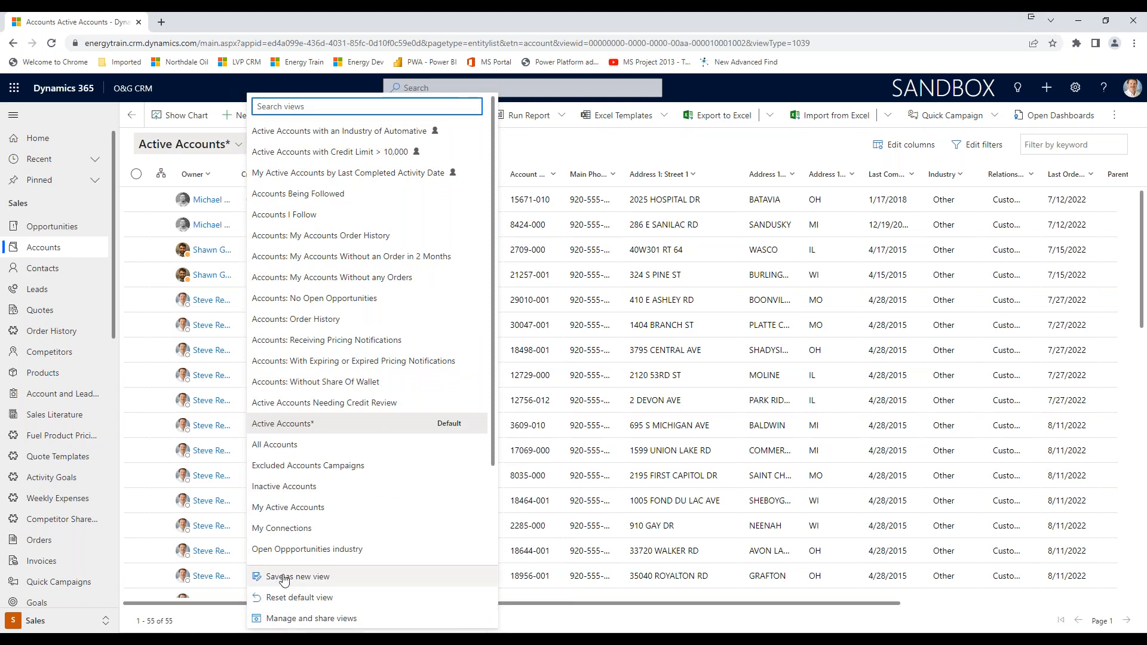
pyautogui.click(314, 578)
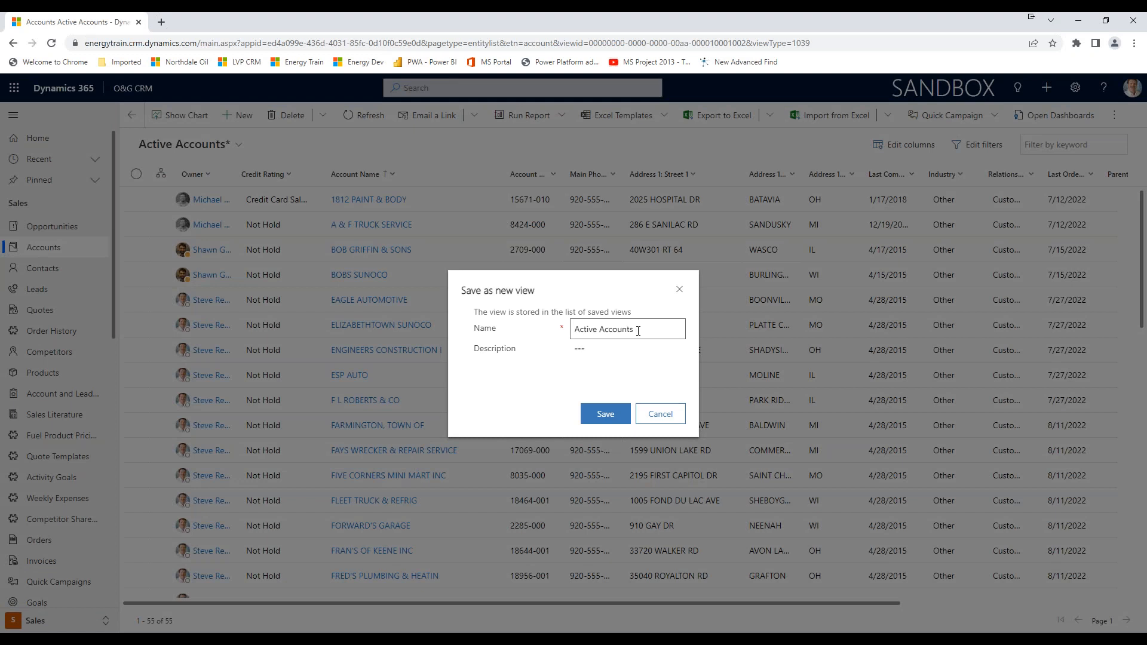
pyautogui.click(646, 332)
pyautogui.write('ry of')
pyautogui.write(' Other')
pyautogui.write(' and')
pyautogui.write(' Order in last')
pyautogui.write(' 12 months')
pyautogui.click(606, 416)
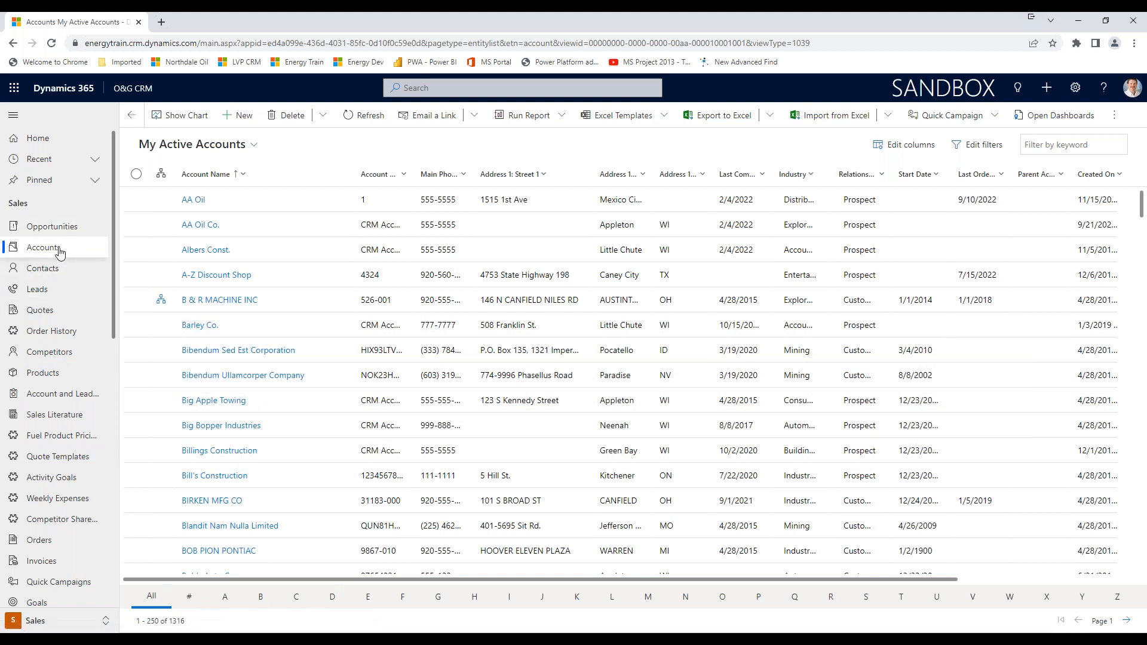
# Reopen the Accounts list by way of Opportunities and look through the available views for the newly saved one.
pyautogui.click(46, 226)
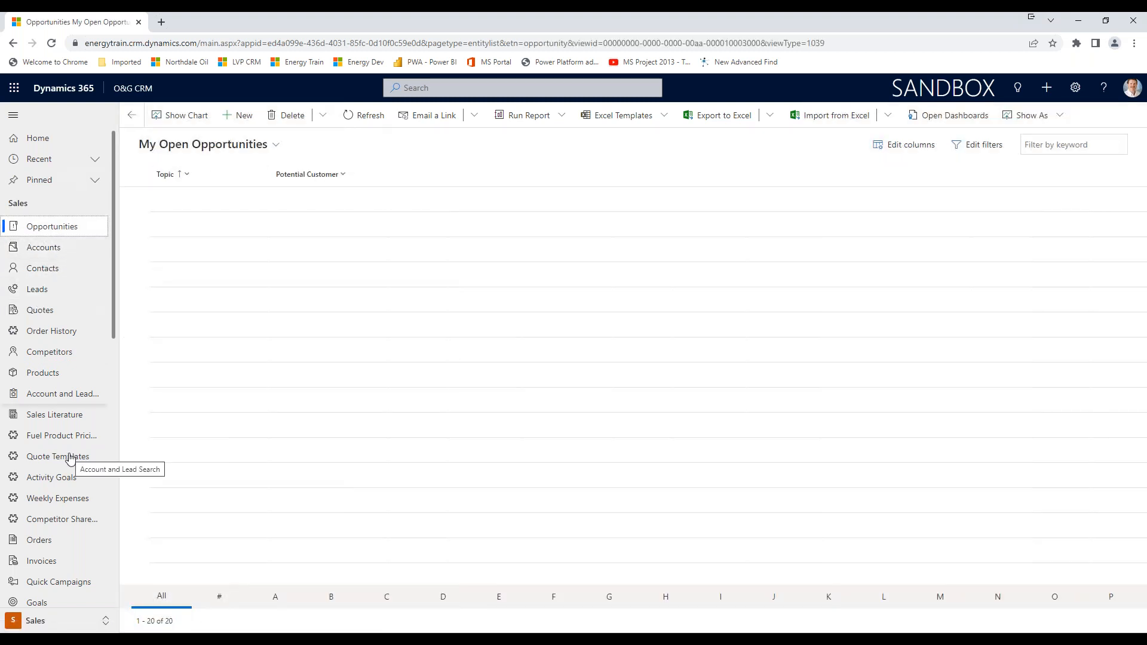
pyautogui.click(43, 253)
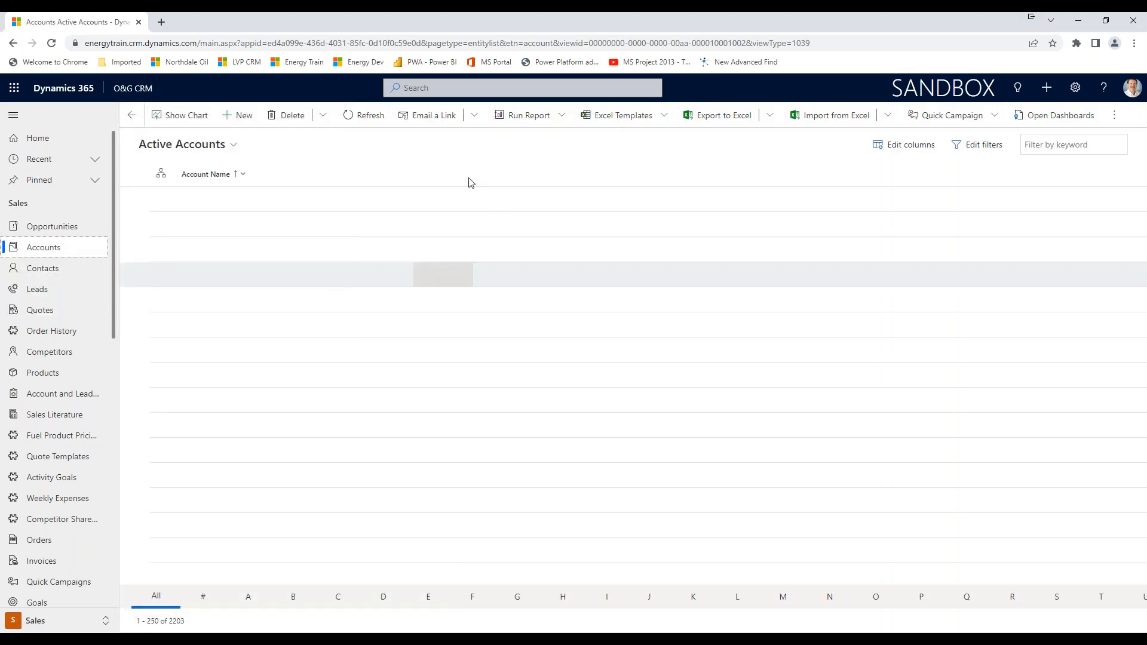
pyautogui.click(448, 86)
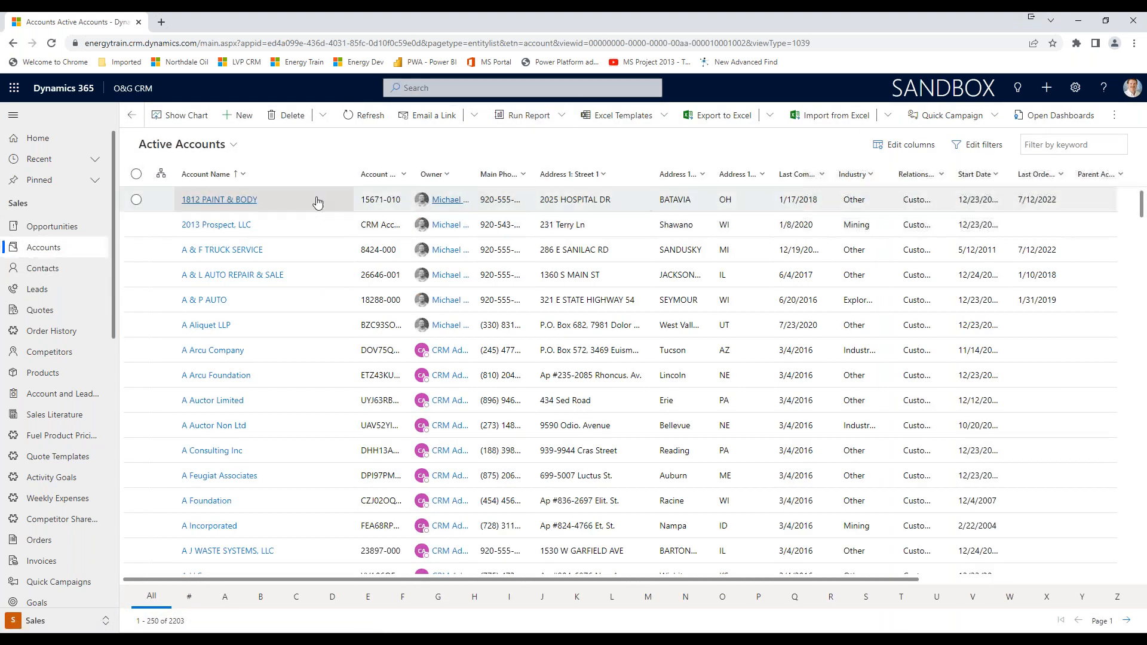
pyautogui.click(233, 146)
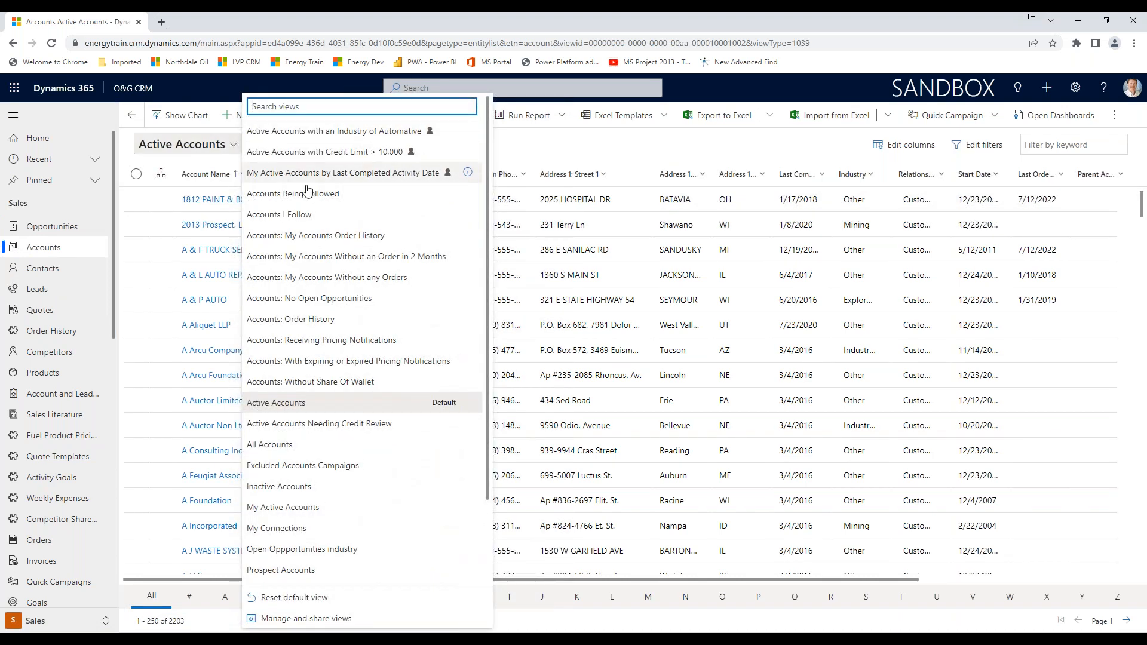
pyautogui.scroll(-2, 323, 427)
pyautogui.scroll(2, 370, 511)
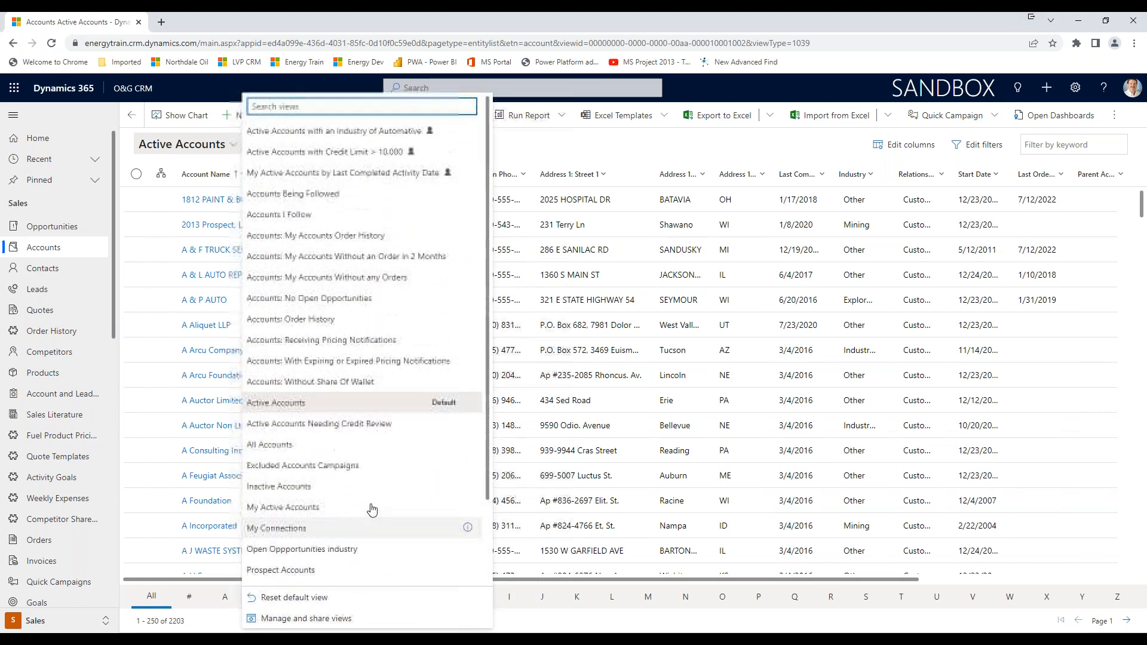
# Reload the page from Opportunities, return to Accounts, and try to open the saved view "Active Accounts with IND of Other and Ordered in last 12 months".
pyautogui.click(43, 228)
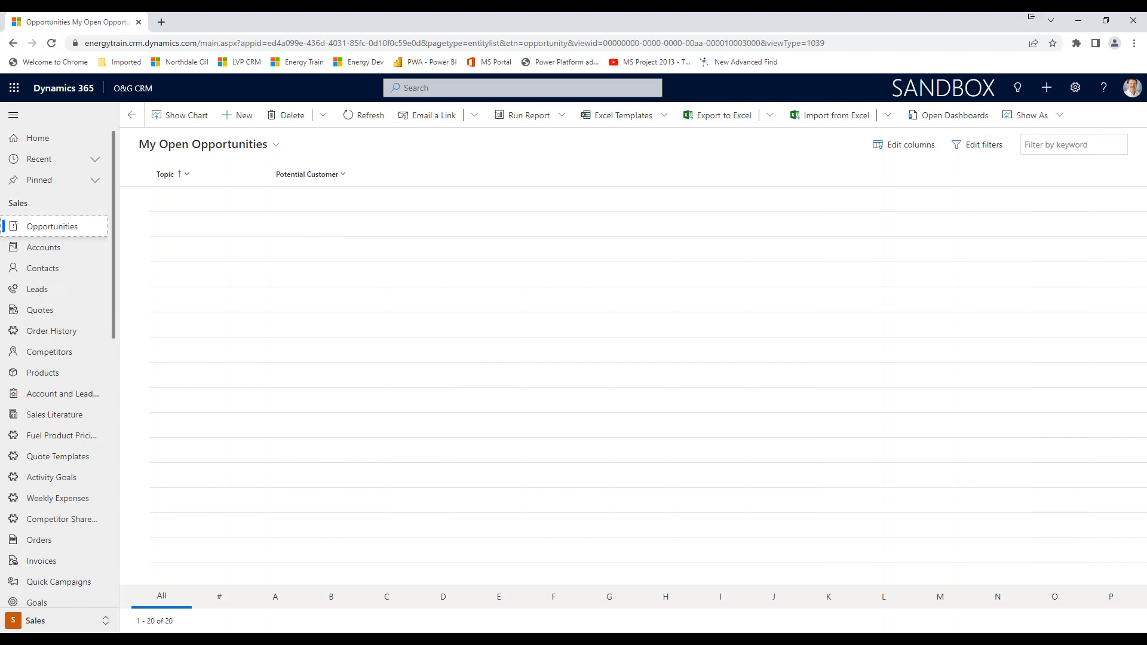
pyautogui.press('F5')
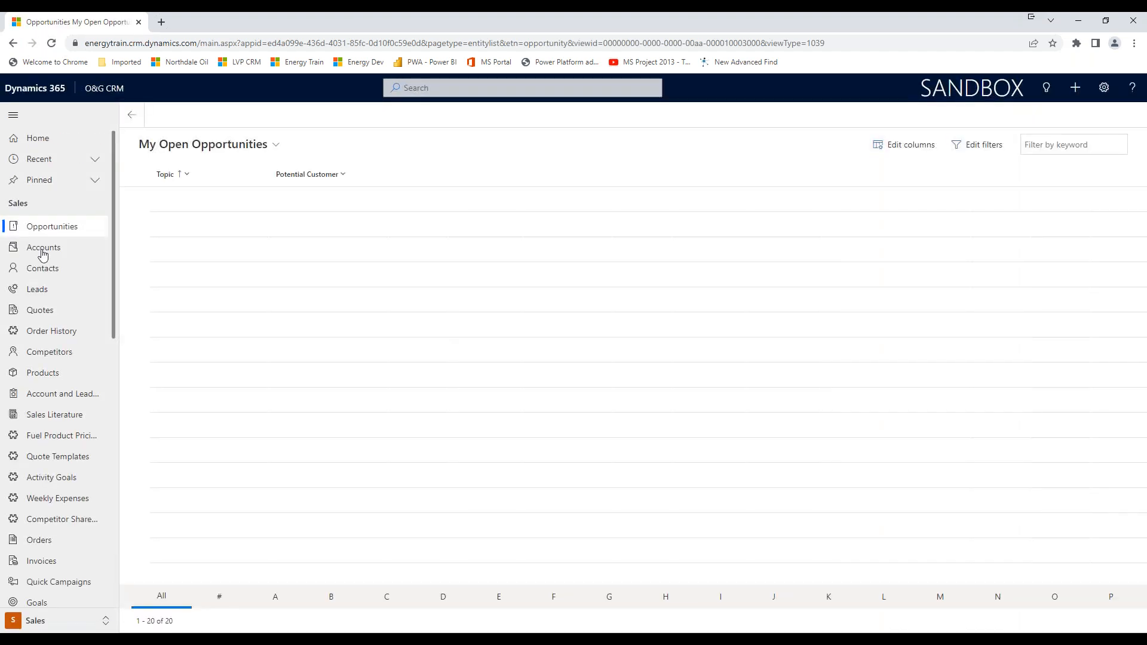
pyautogui.click(43, 250)
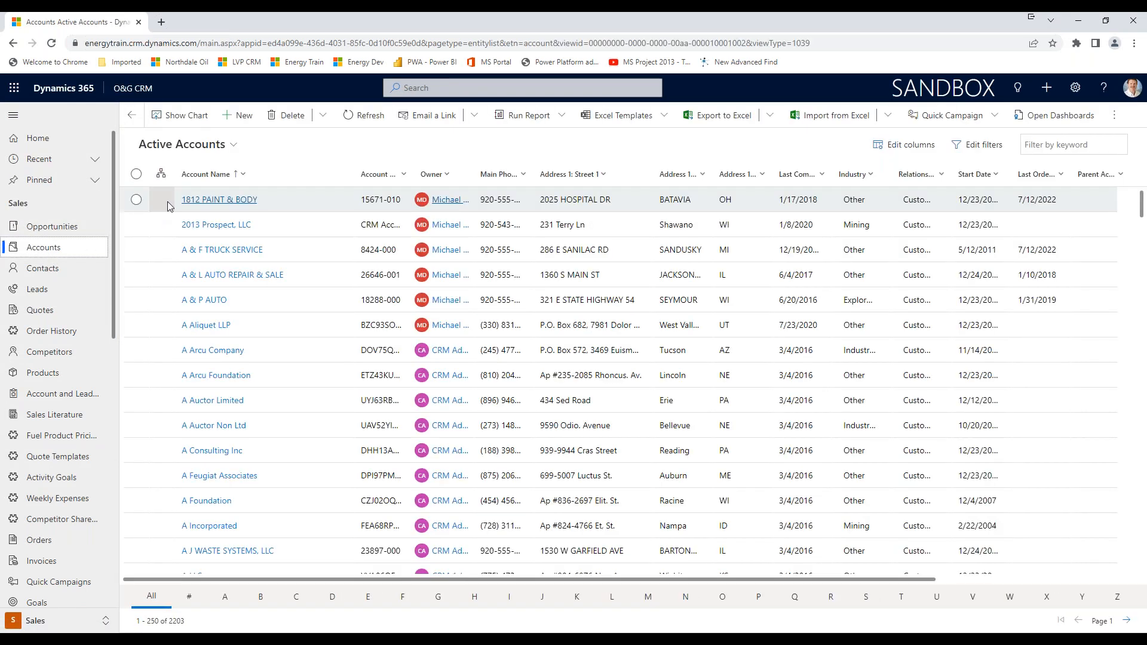
pyautogui.click(235, 146)
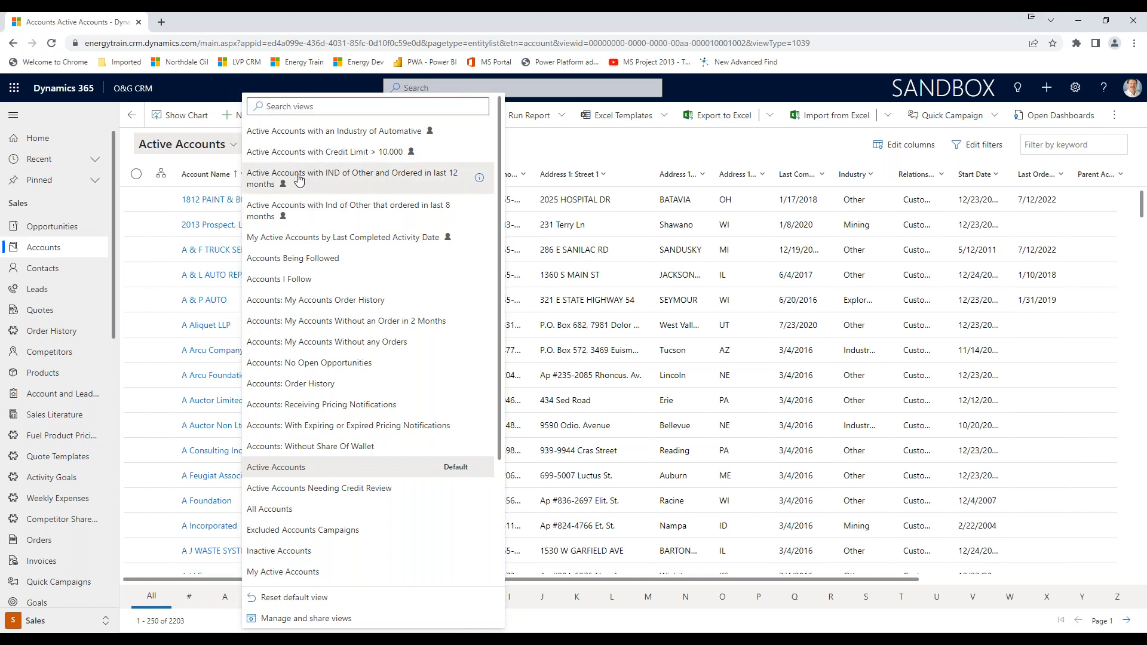
pyautogui.click(298, 181)
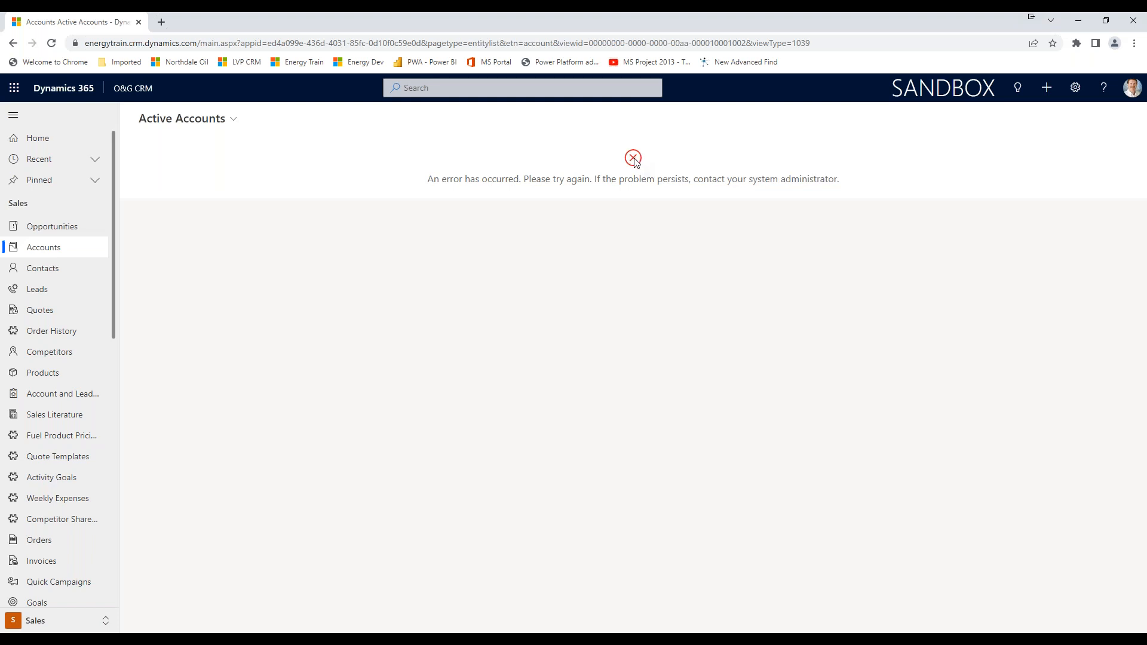
# Return to Accounts by way of Opportunities and Contacts, and switch to the view "Active Accounts with an Industry of Automative".
pyautogui.click(52, 232)
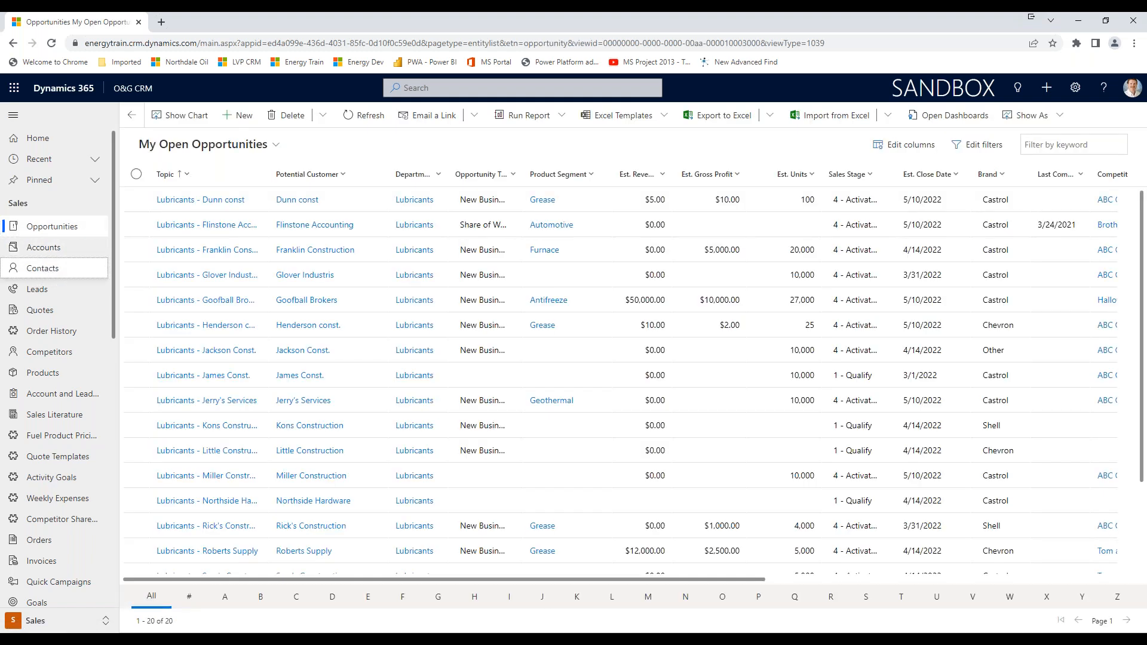
pyautogui.click(42, 268)
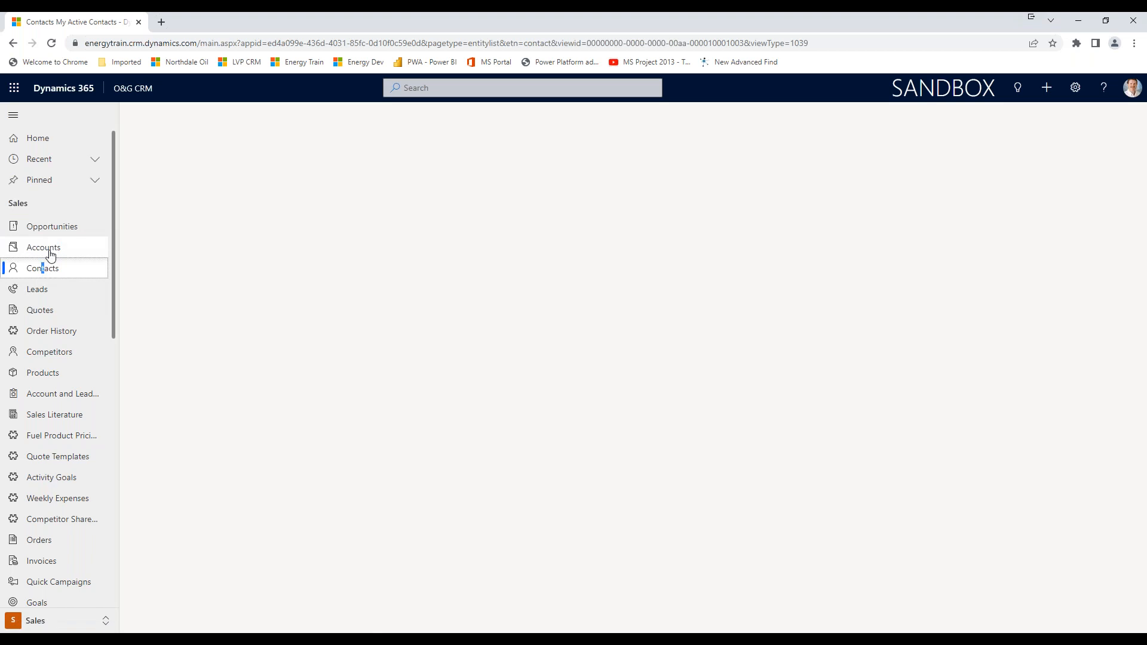
pyautogui.click(48, 250)
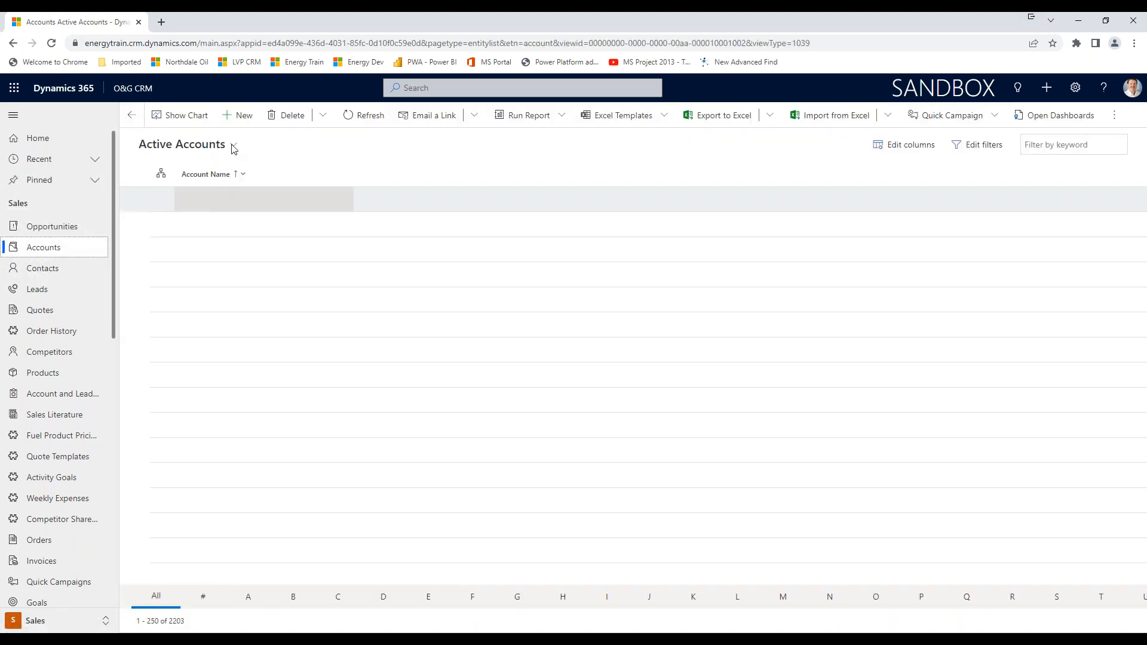
pyautogui.click(234, 147)
pyautogui.click(274, 130)
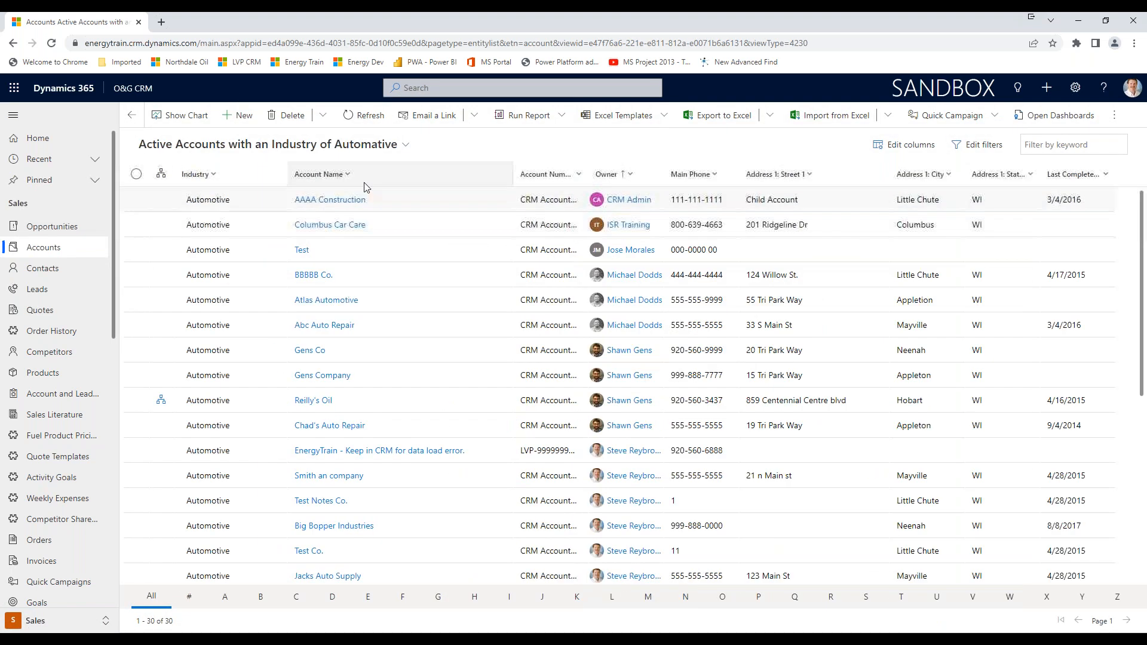
# Try again to switch to the saved 12-month IND of Other view, and reopen the Accounts list from Contacts.
pyautogui.click(406, 145)
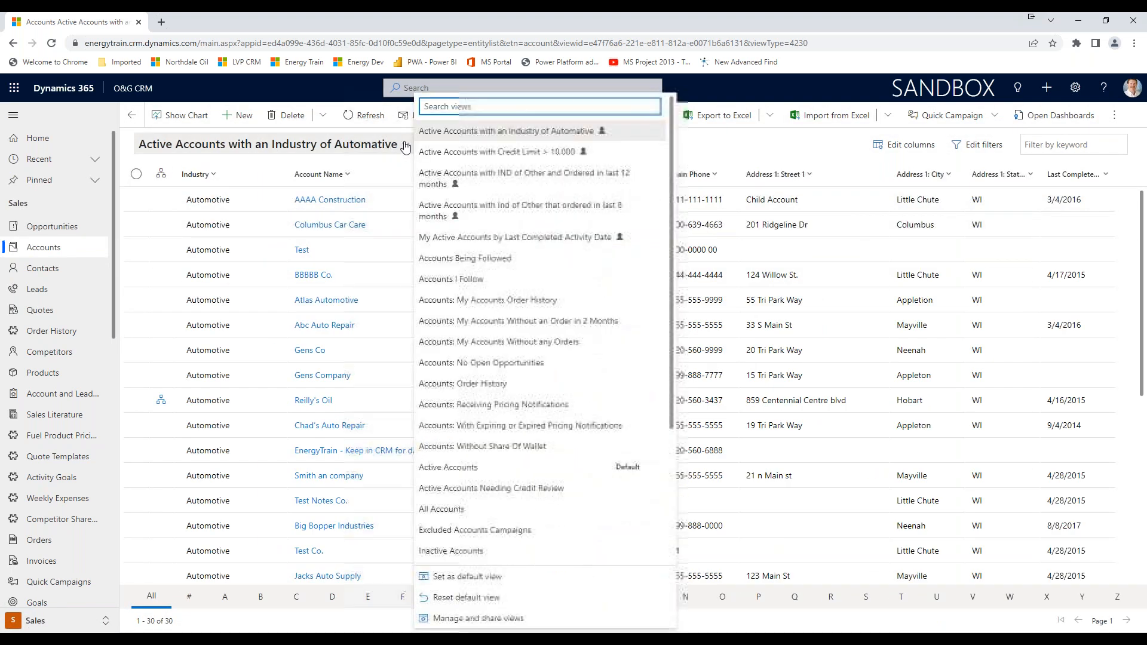
pyautogui.click(648, 178)
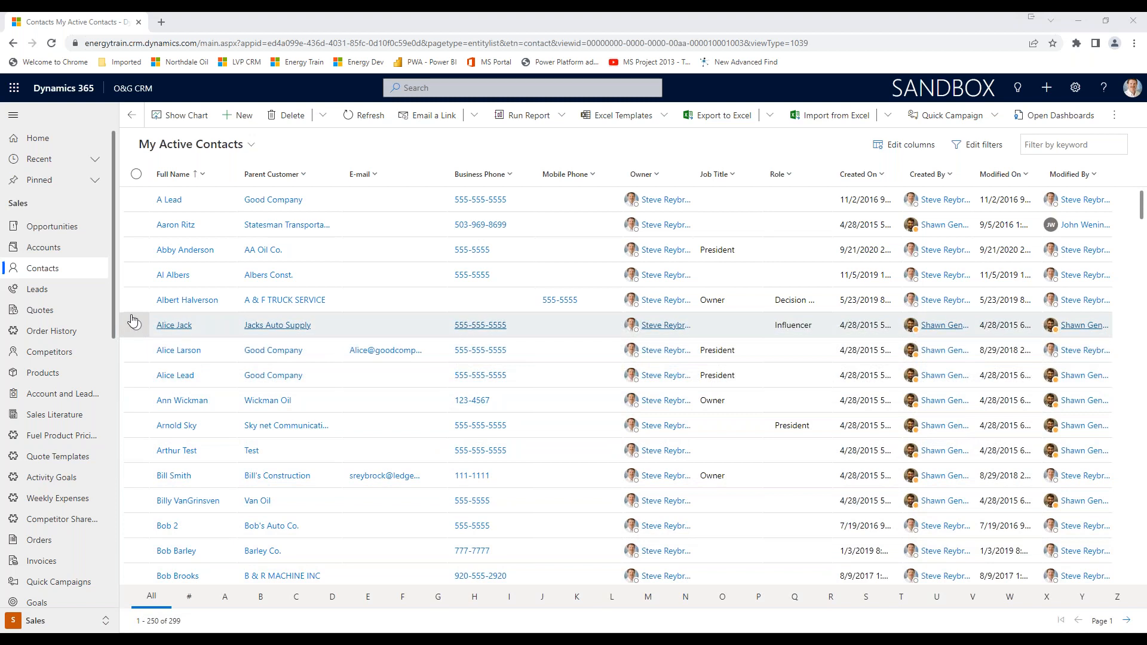
pyautogui.click(41, 255)
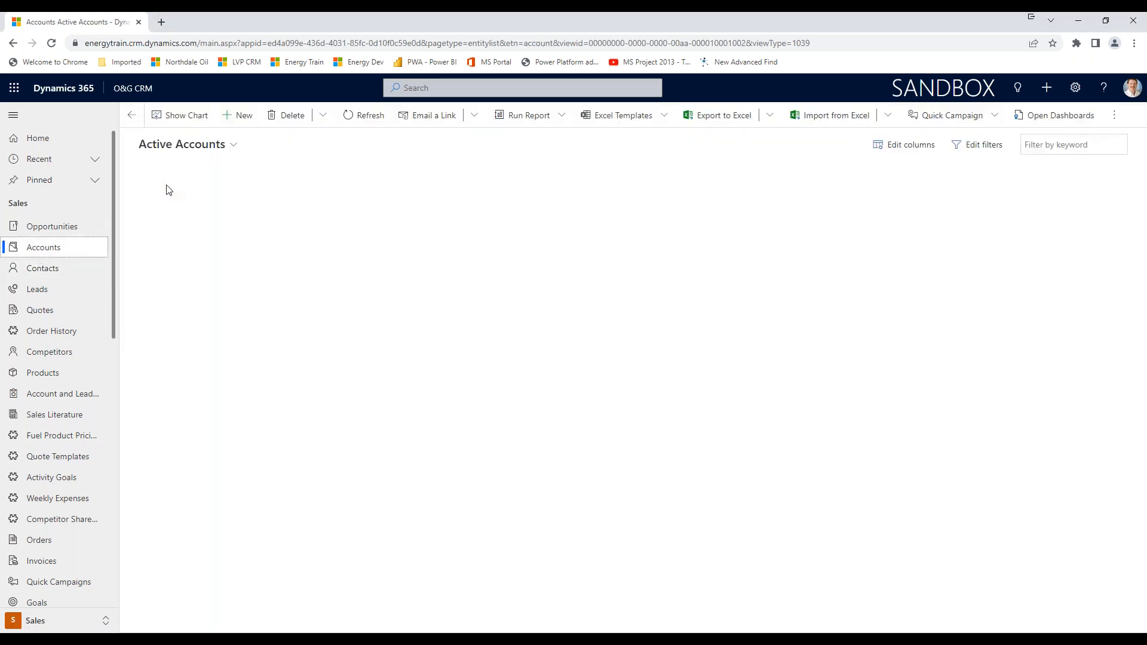
# Switch to the saved view "Active Accounts with Industry of Other and Order in last 12 months" and look at the global search options.
pyautogui.click(234, 148)
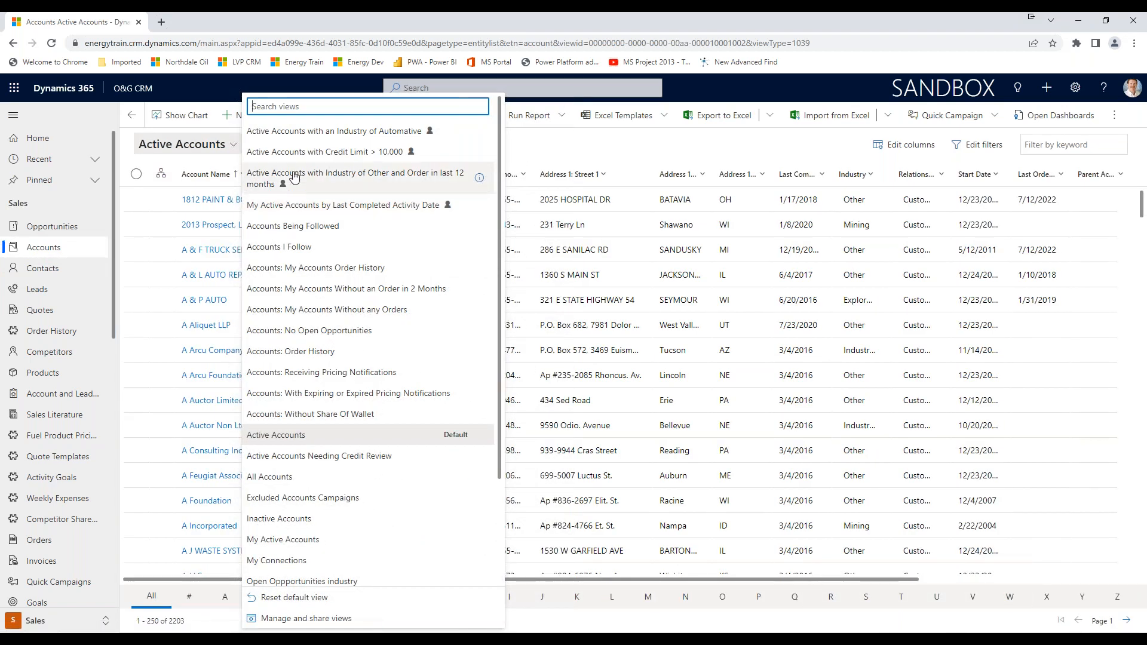
pyautogui.click(294, 177)
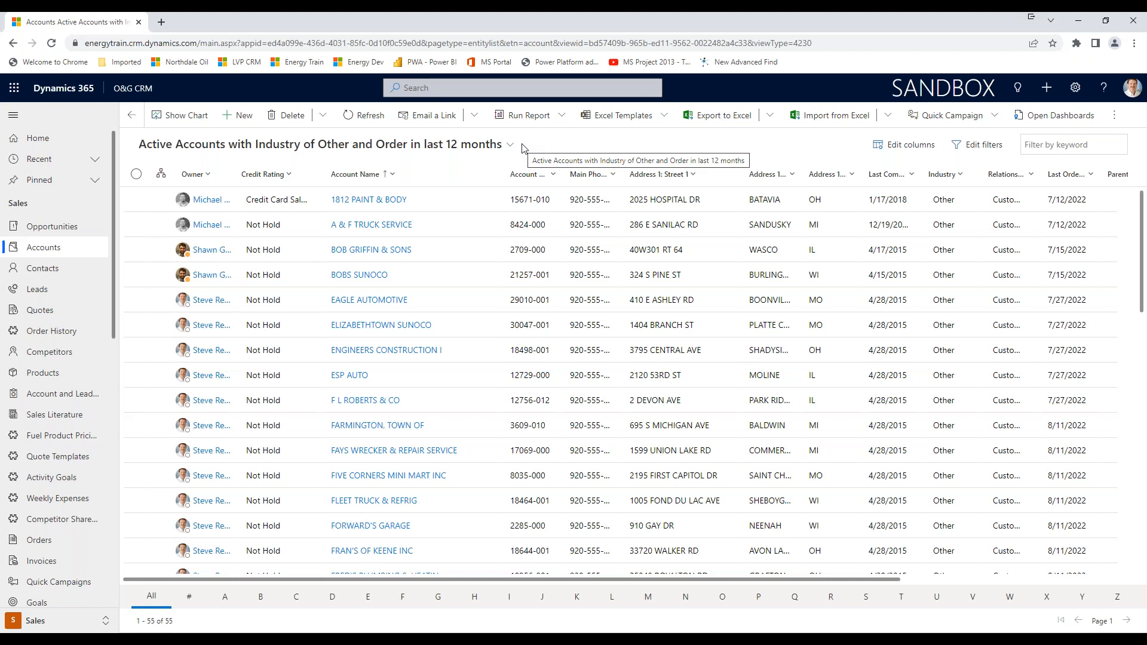
pyautogui.click(430, 89)
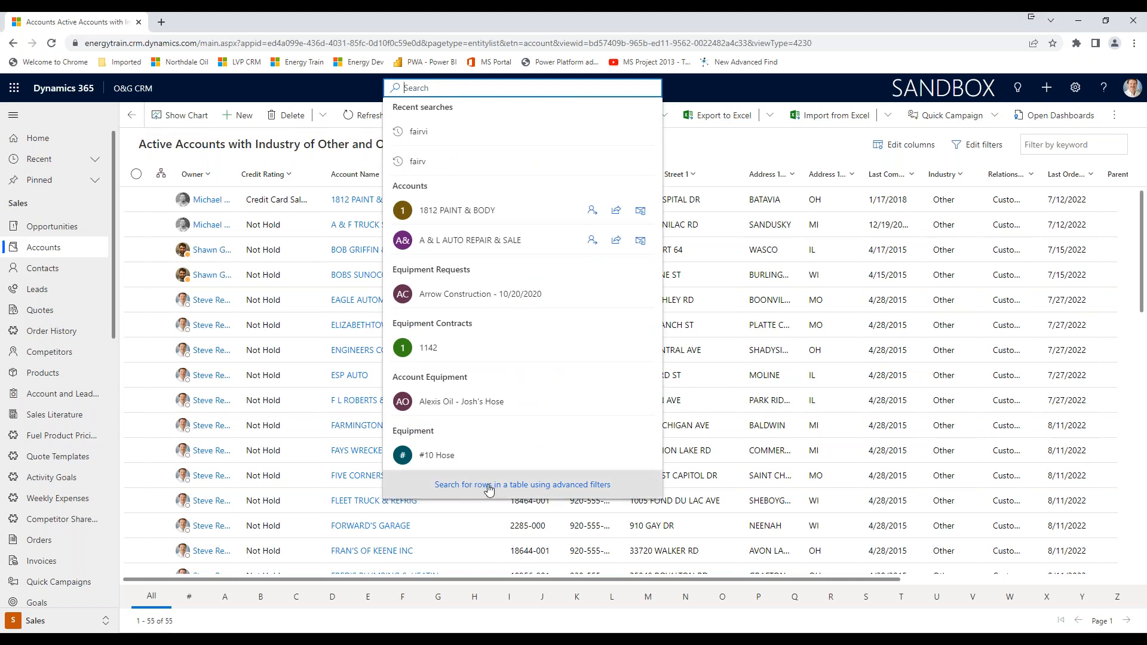
pyautogui.click(752, 146)
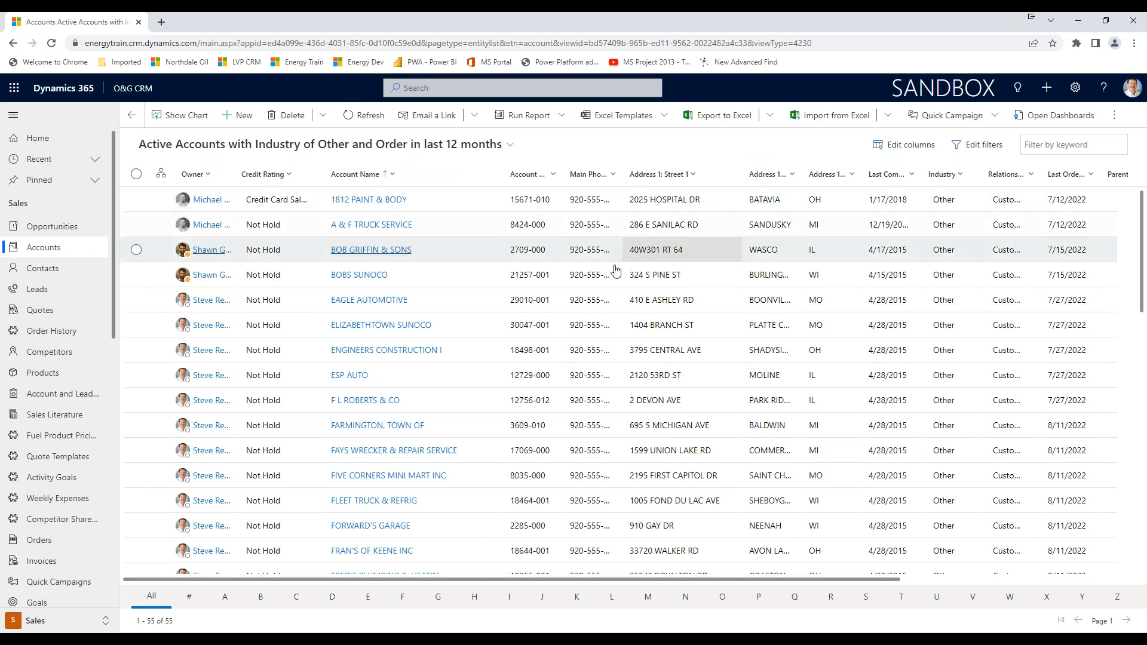
# Open the management of the Accounts views and sort the views by "Personal before system, A to Z".
pyautogui.click(511, 146)
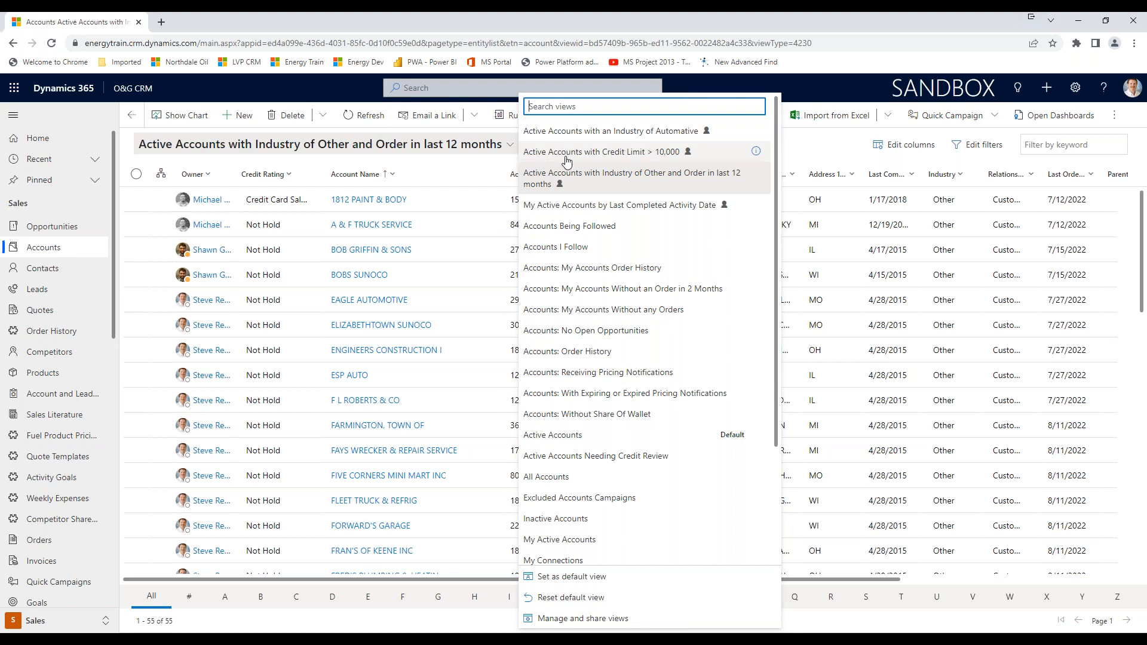
pyautogui.click(574, 621)
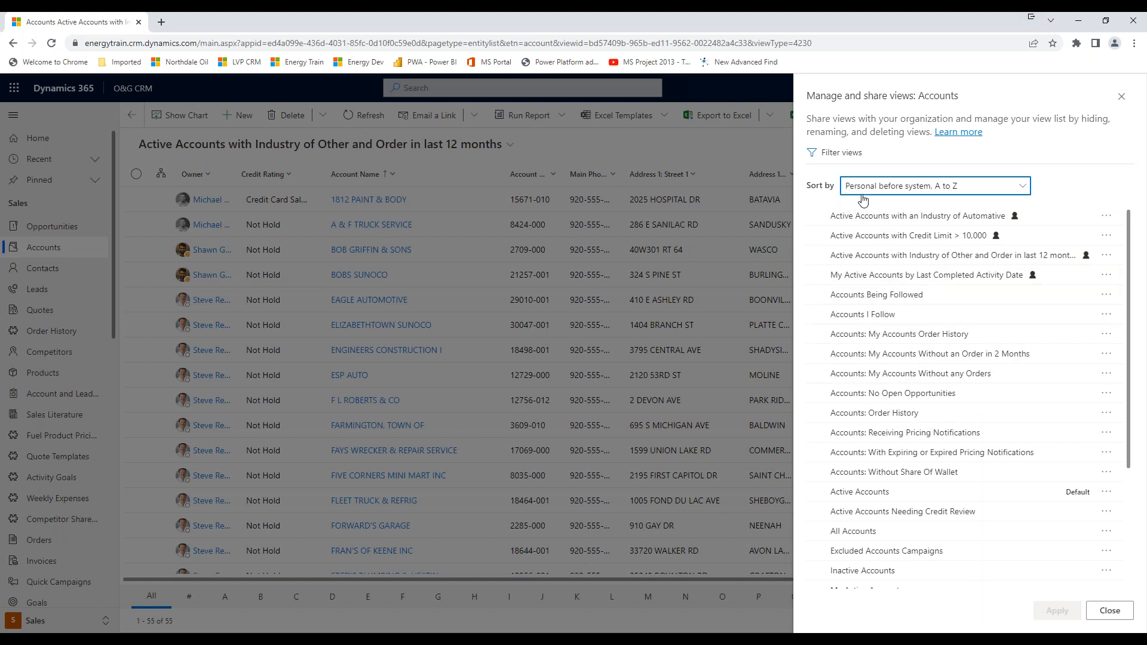
pyautogui.click(1024, 189)
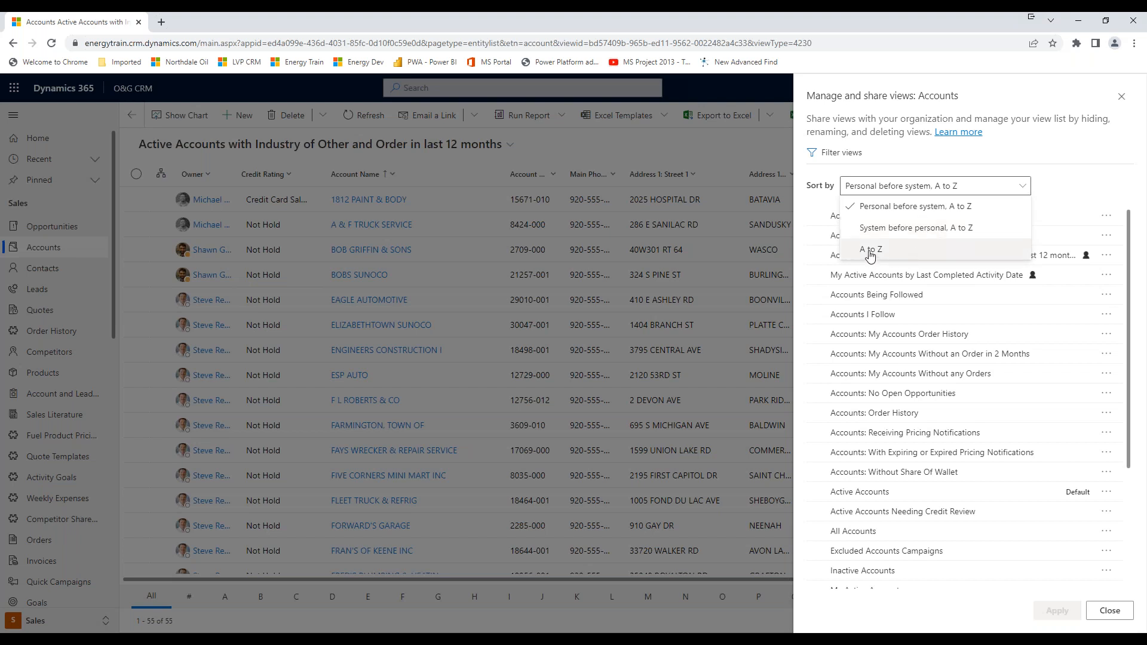
pyautogui.click(884, 207)
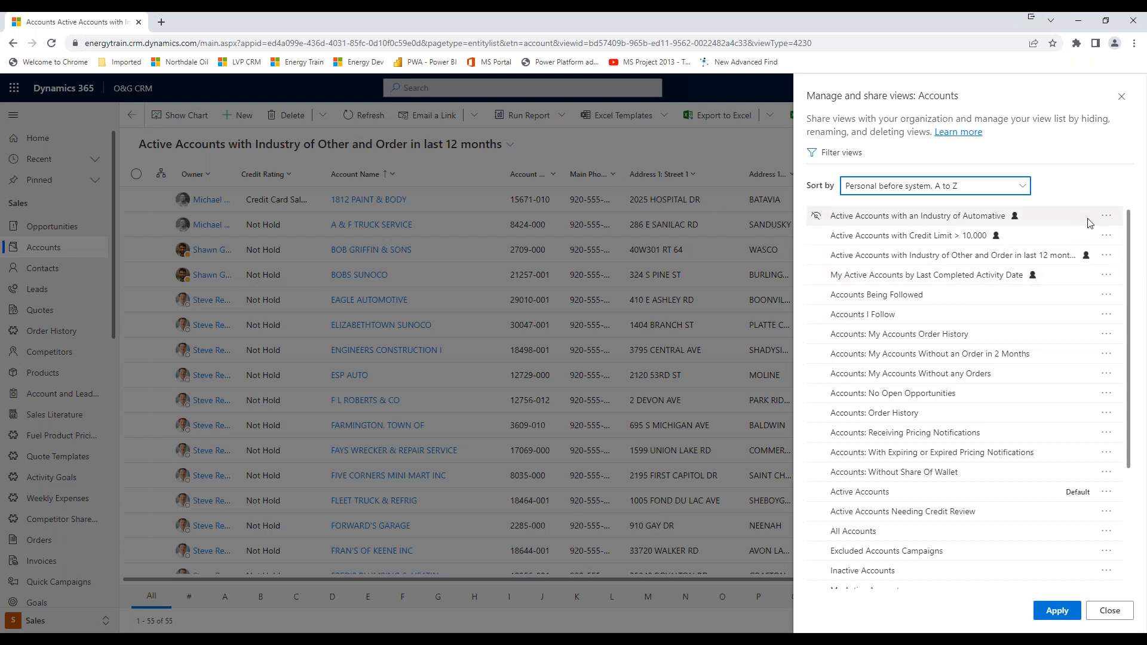
# Hide the personal view "Active Accounts with an Industry of Automative", and open and save its name and description.
pyautogui.click(1107, 217)
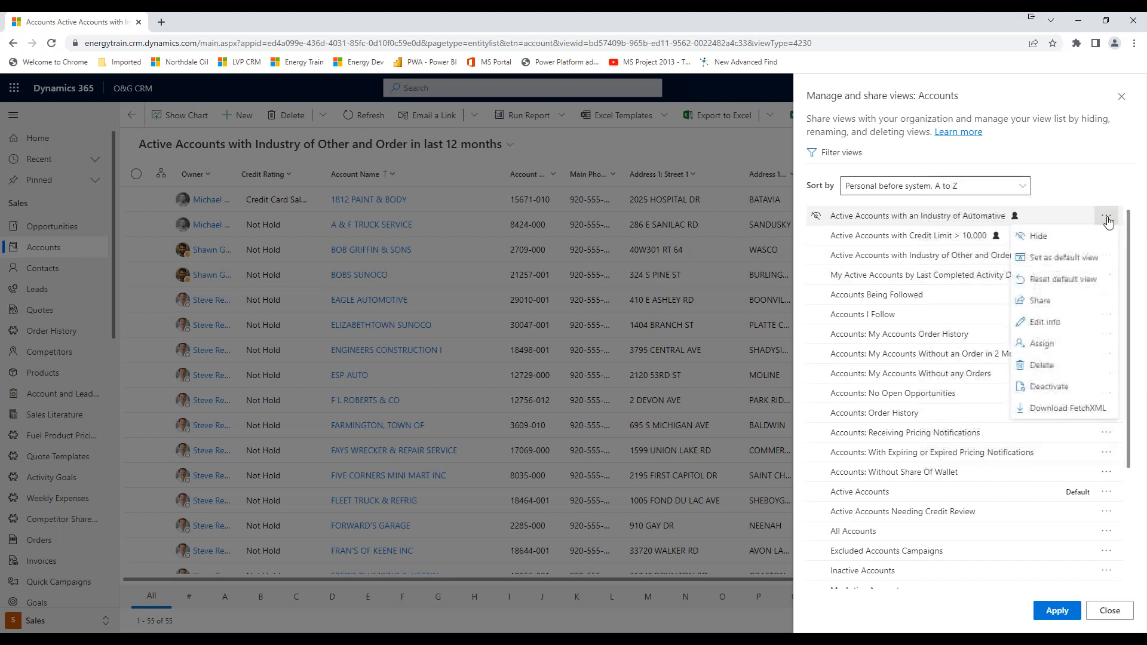
pyautogui.click(1037, 238)
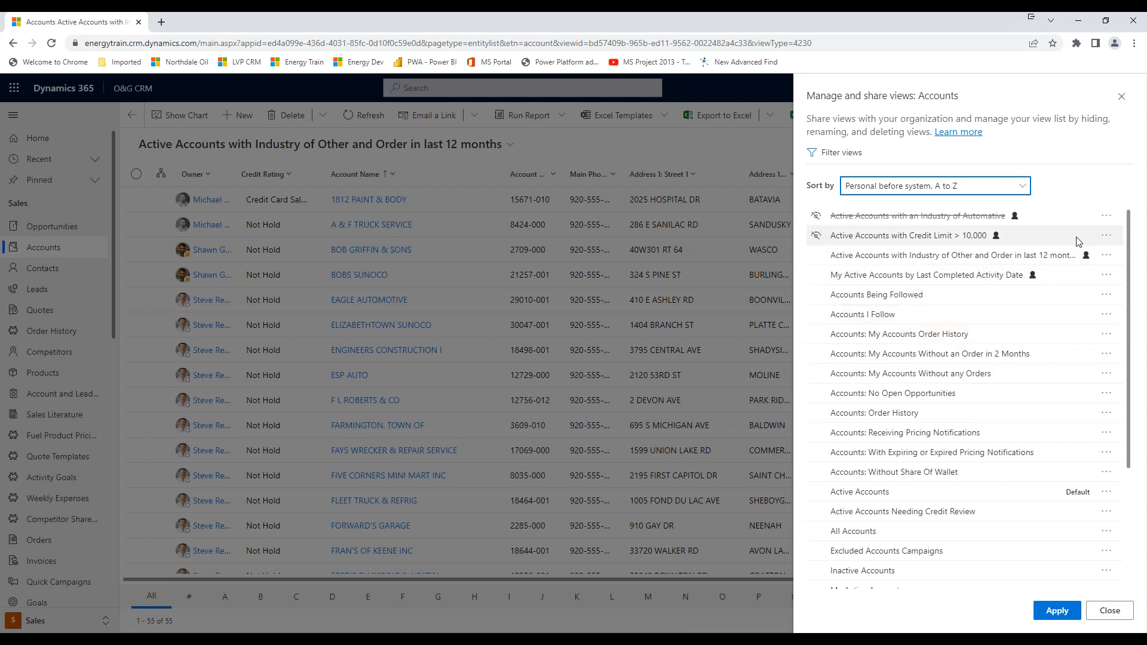
pyautogui.click(1107, 216)
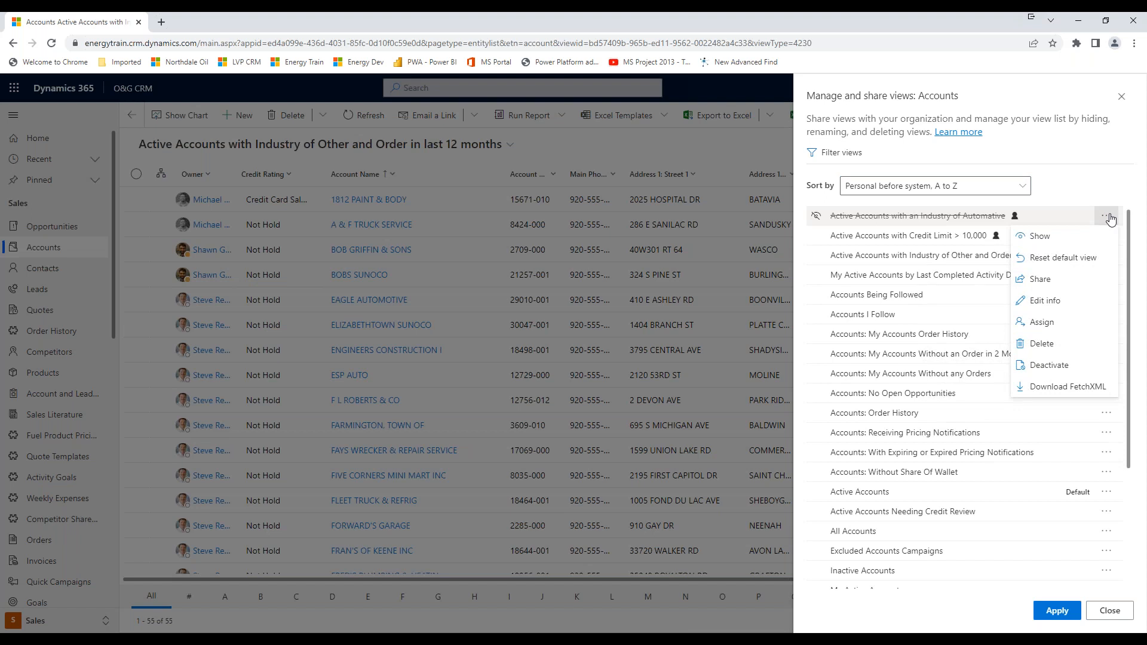
pyautogui.click(1051, 306)
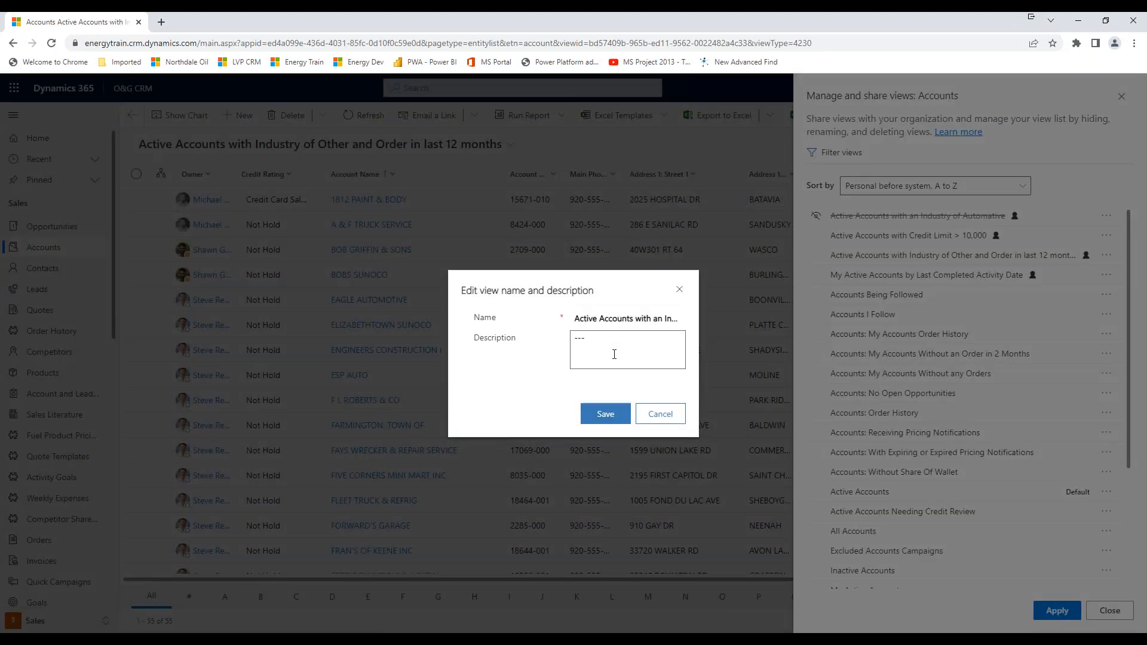
pyautogui.click(605, 414)
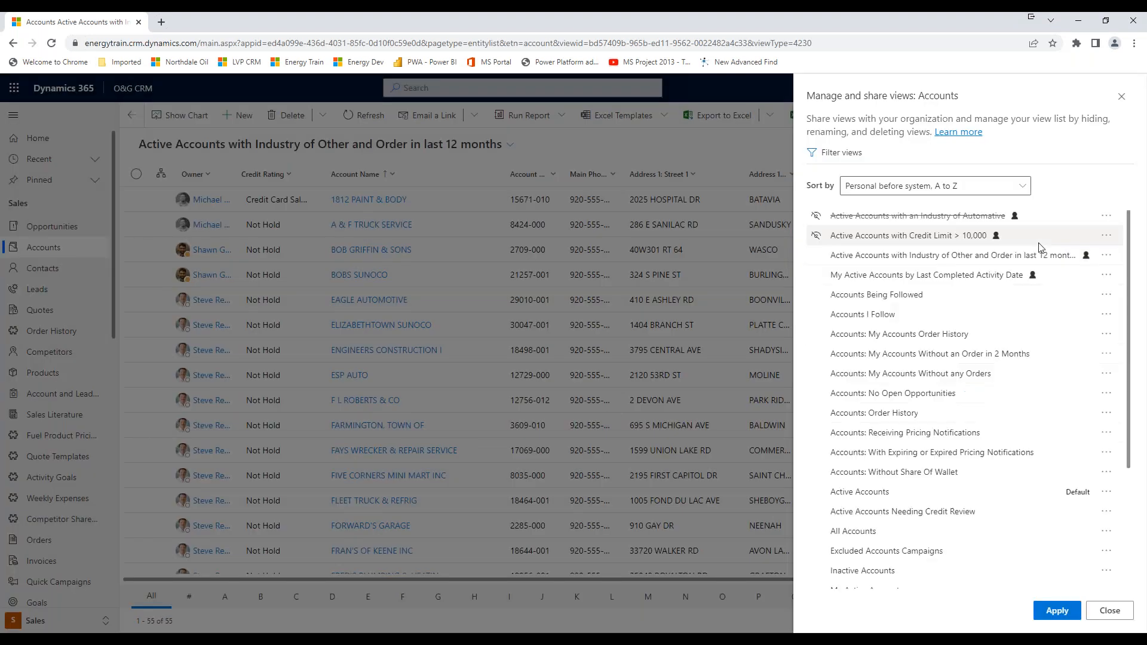
# Share the "Active Accounts with an Industry of Automative" view with a colleague, granting Read permission only, and apply the view list changes.
pyautogui.click(1105, 217)
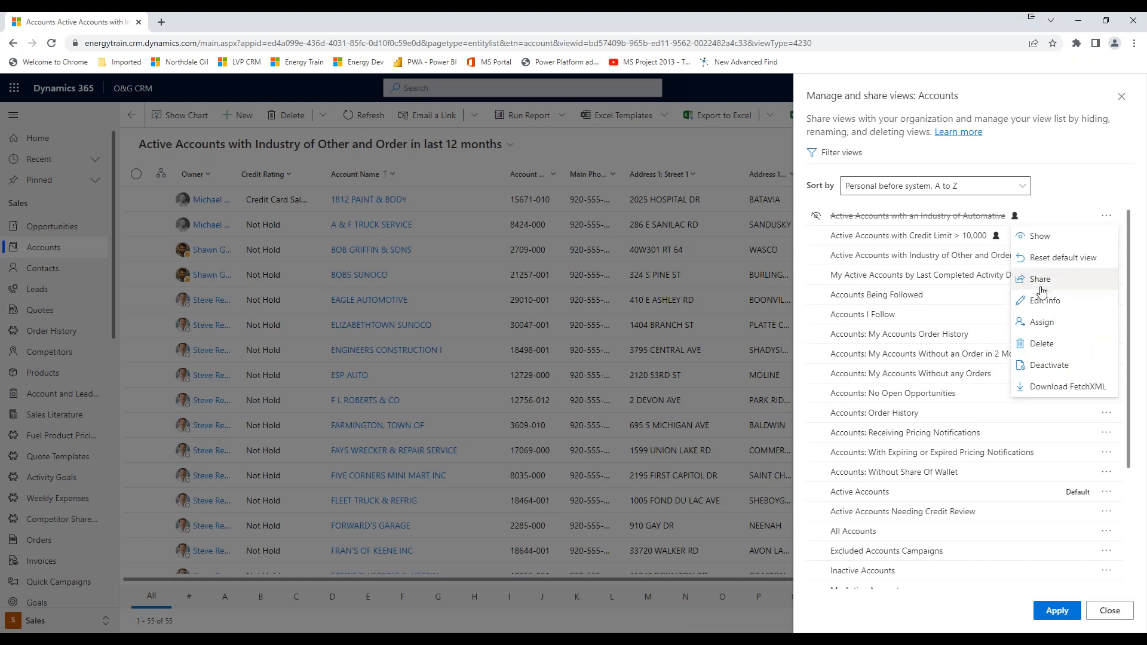
pyautogui.click(1040, 281)
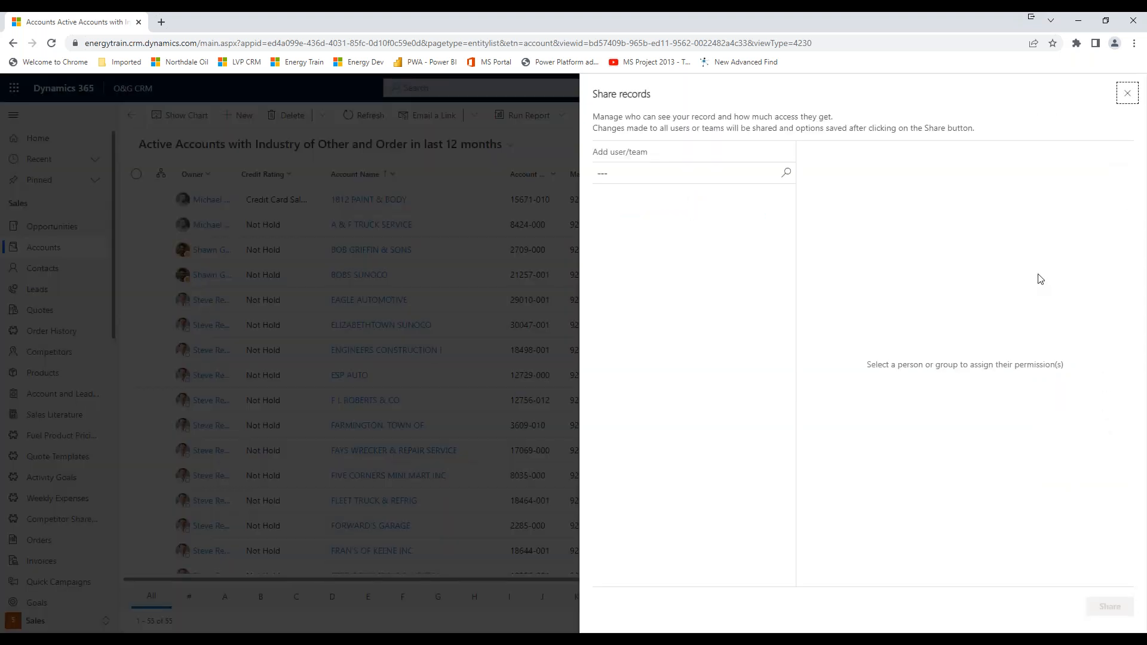
pyautogui.click(639, 174)
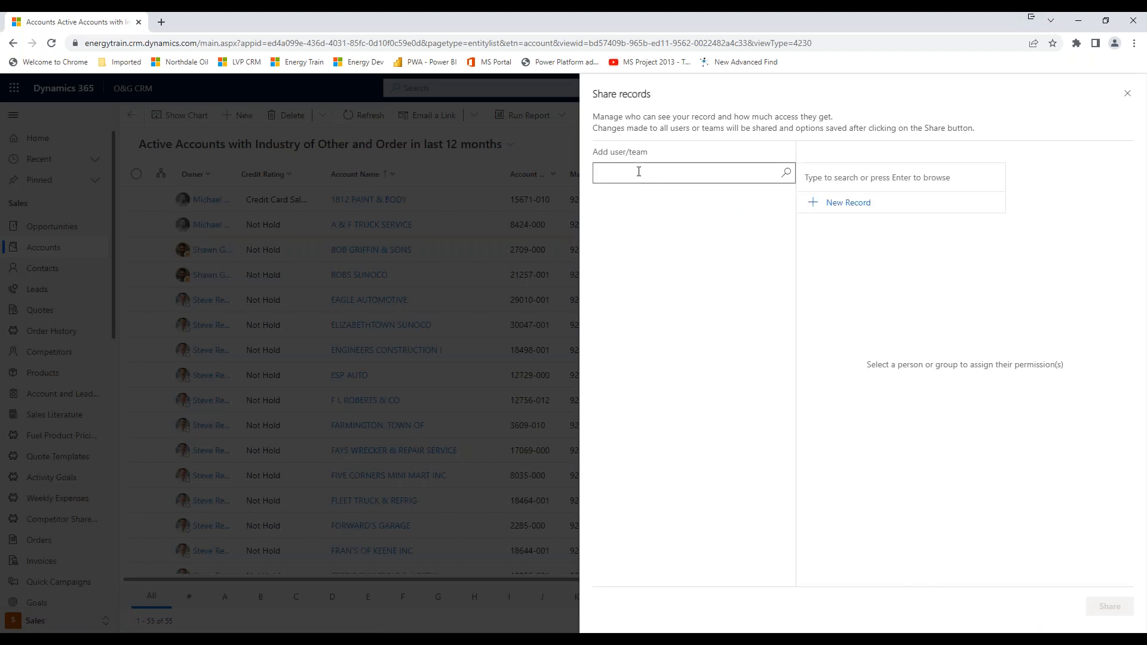
pyautogui.write('kevin l')
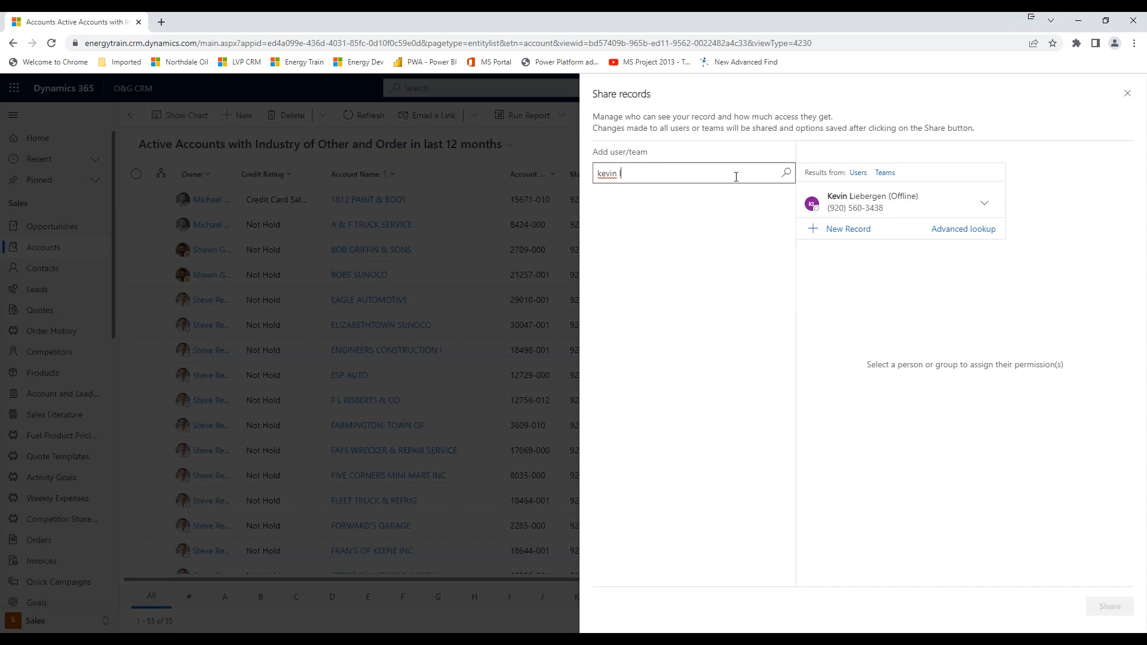
pyautogui.click(844, 203)
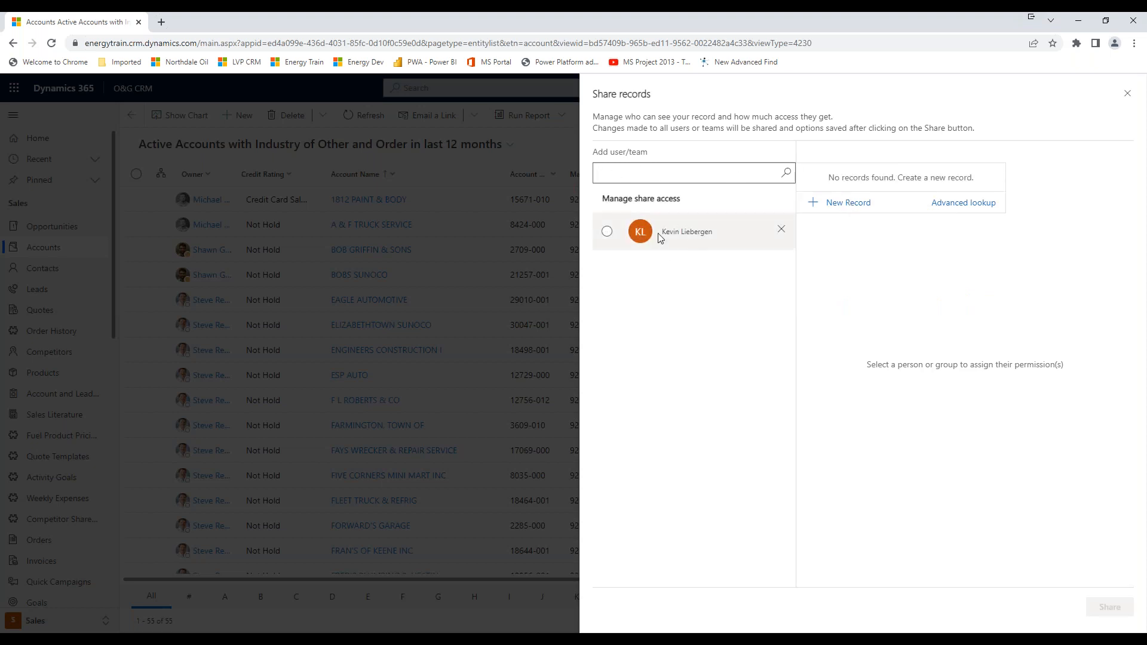
pyautogui.click(607, 233)
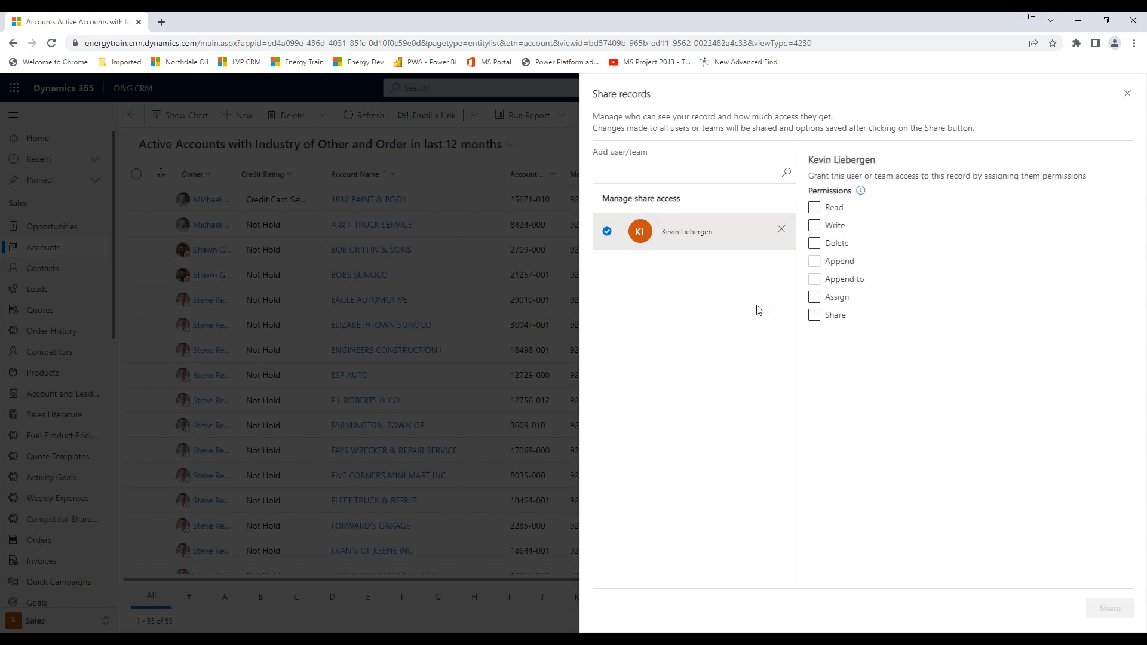
pyautogui.click(816, 209)
pyautogui.click(815, 209)
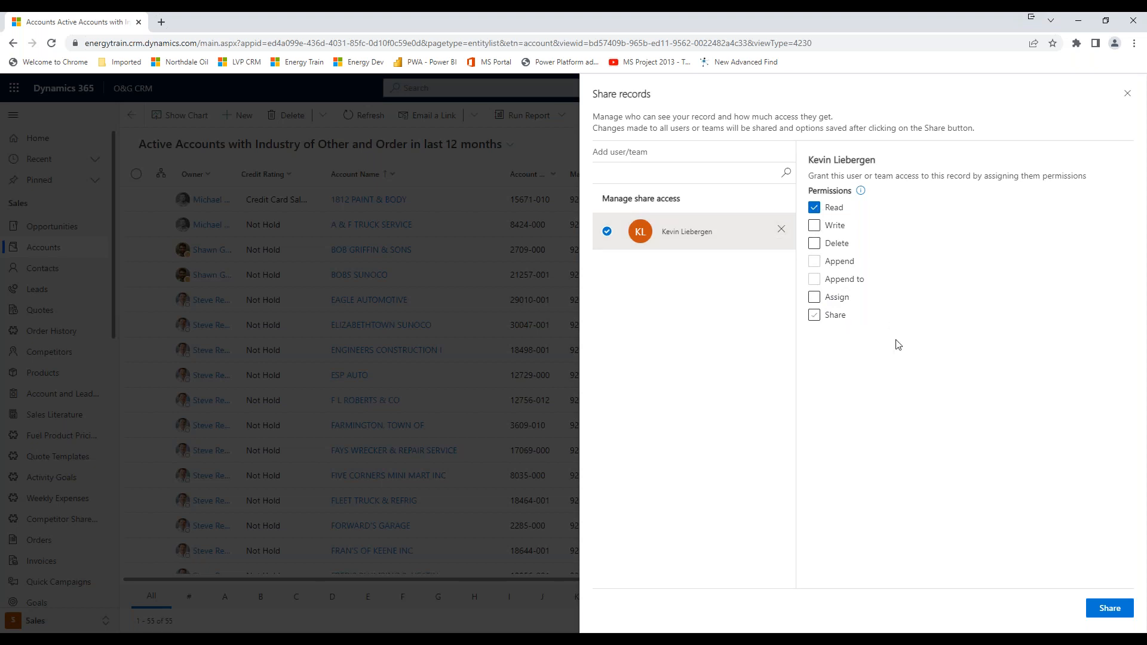
pyautogui.click(1108, 612)
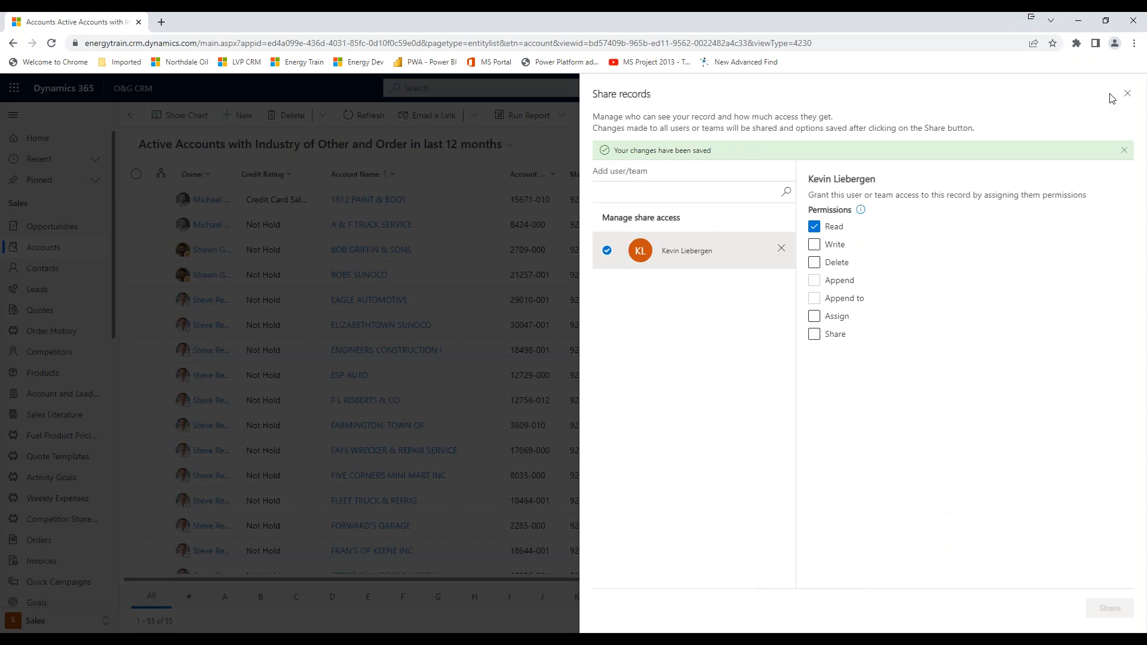
pyautogui.click(1128, 95)
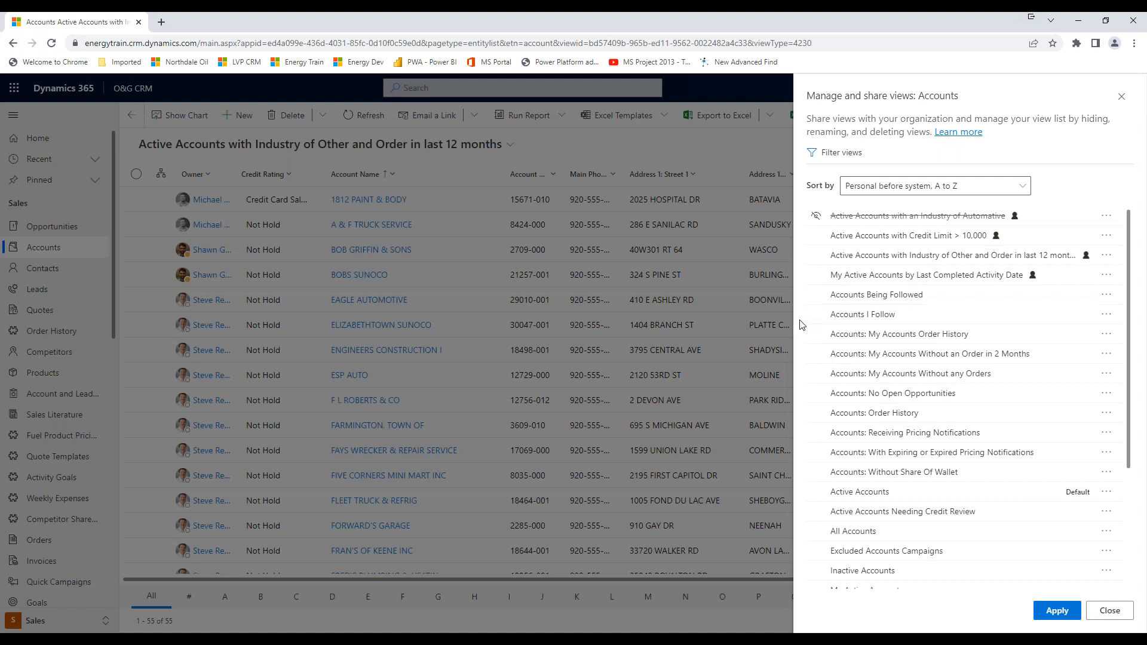
pyautogui.click(1055, 609)
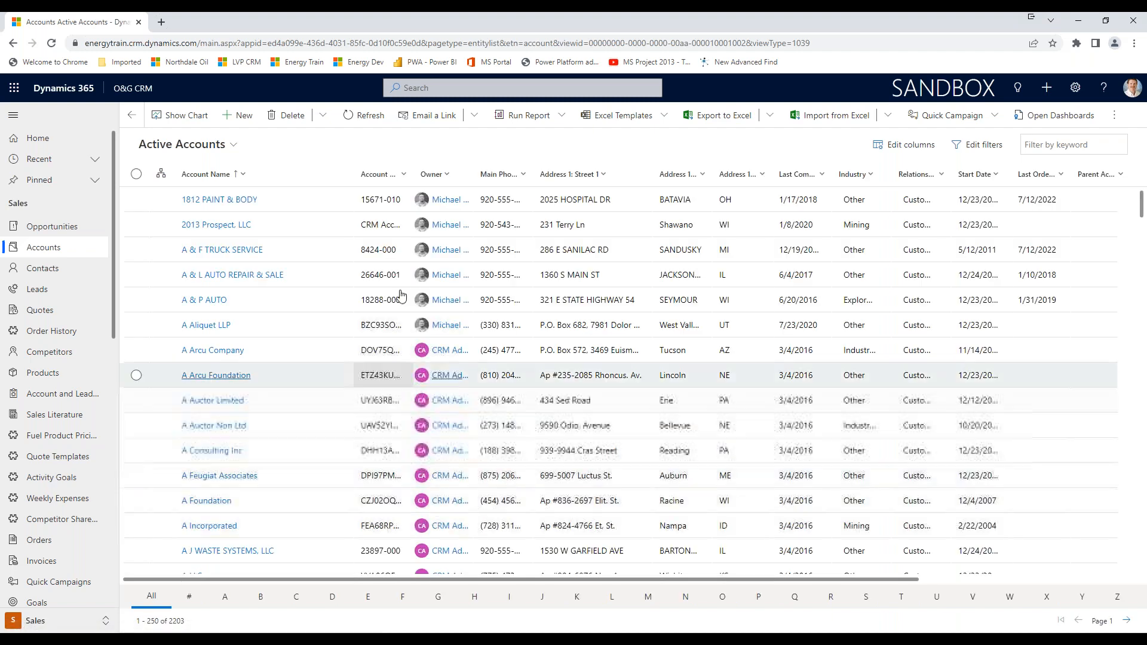
# Look at the global search suggestions and the sort and filter options of the Address 1 state column.
pyautogui.click(426, 90)
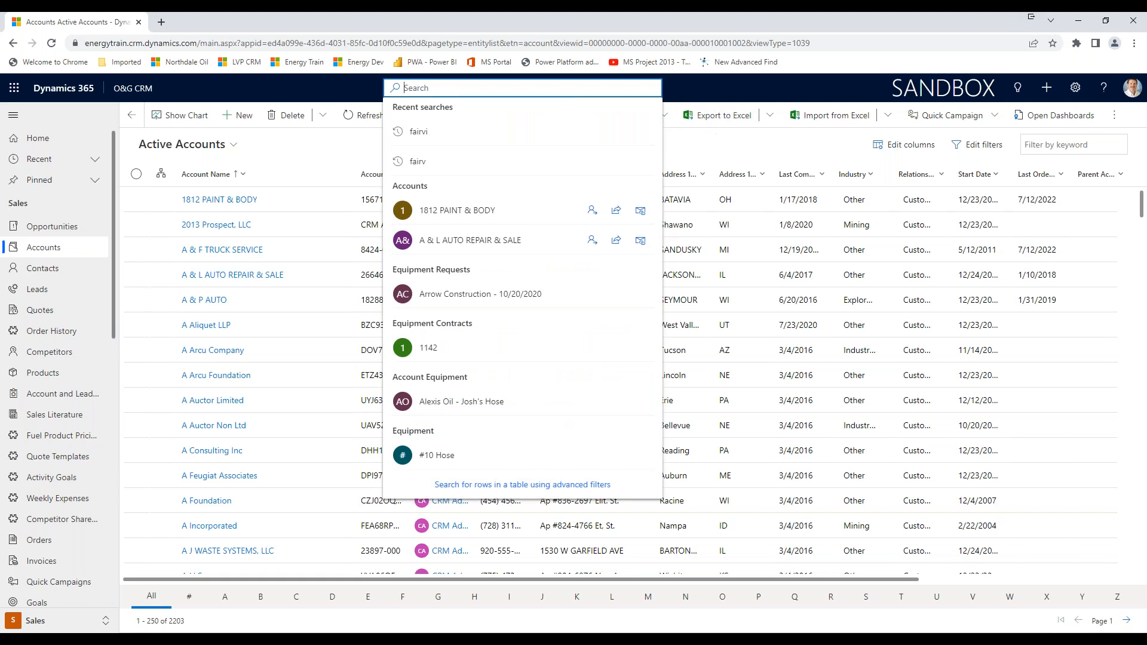
pyautogui.click(716, 140)
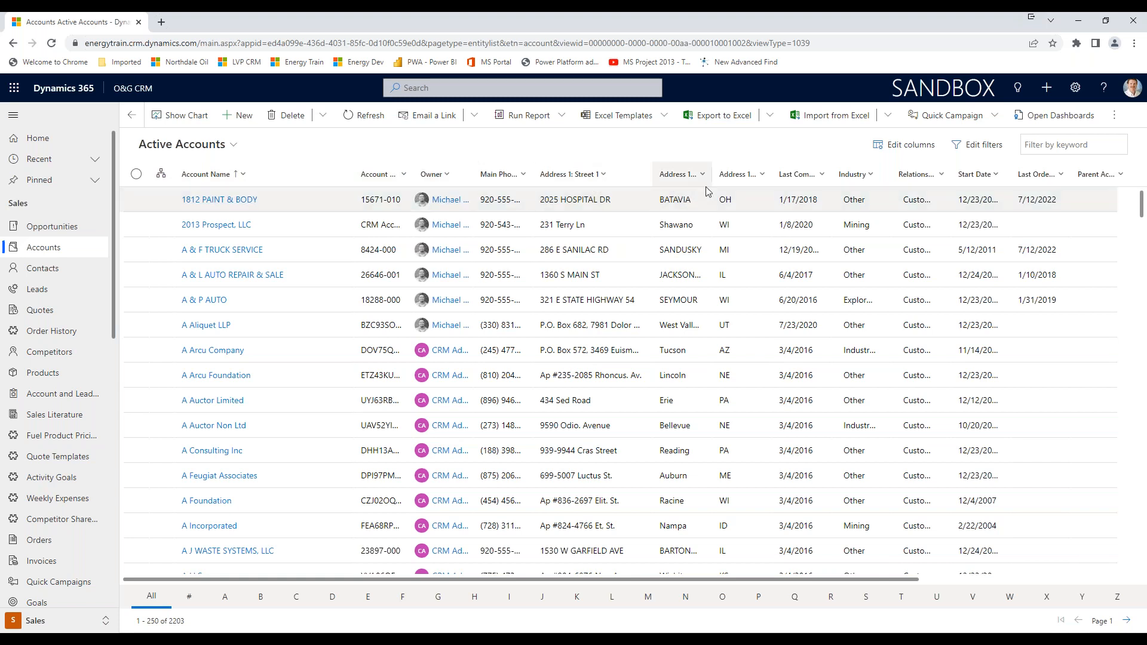
pyautogui.click(759, 177)
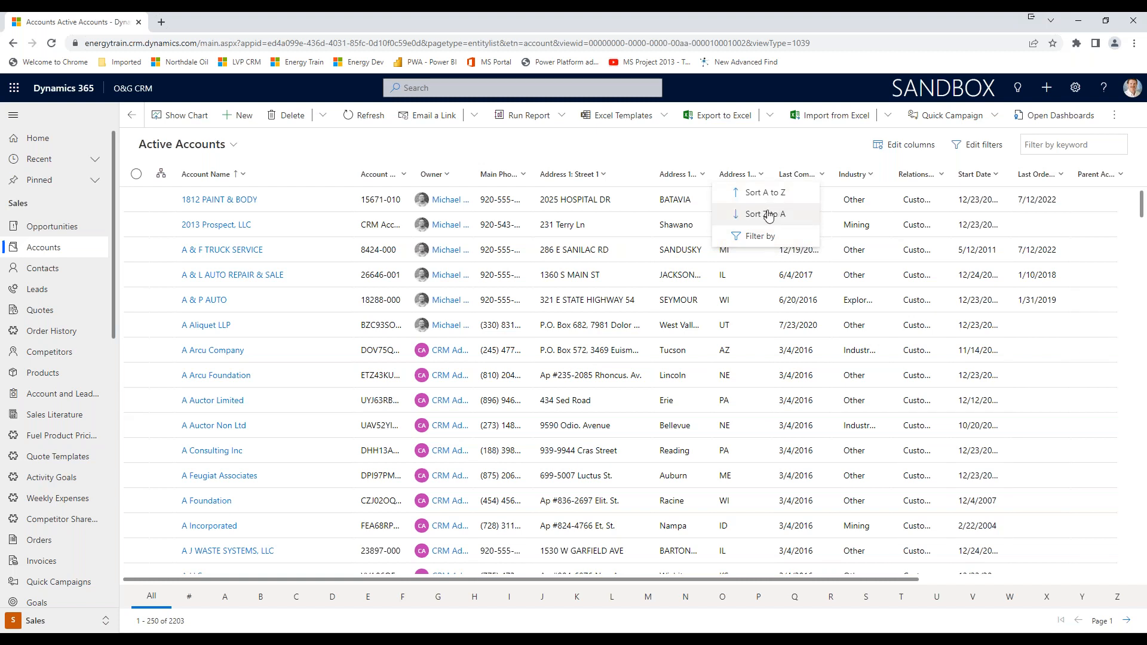
pyautogui.click(769, 144)
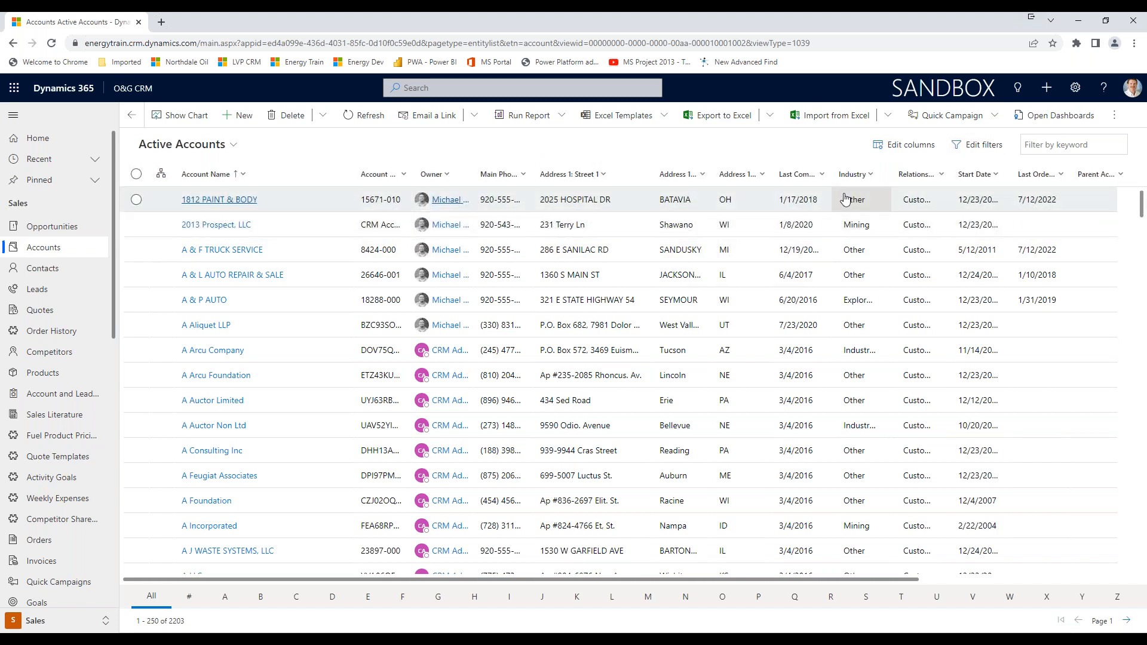
# Filter the Active Accounts list to rows whose Address 1 state equals WI.
pyautogui.click(764, 175)
pyautogui.click(768, 237)
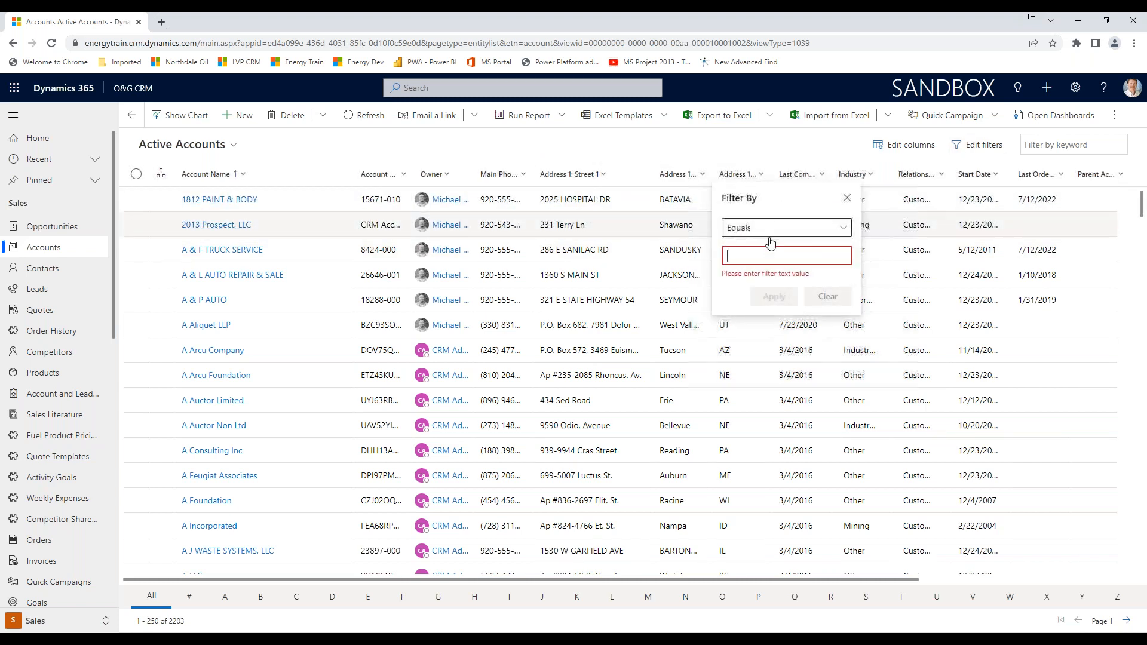
pyautogui.write('WI')
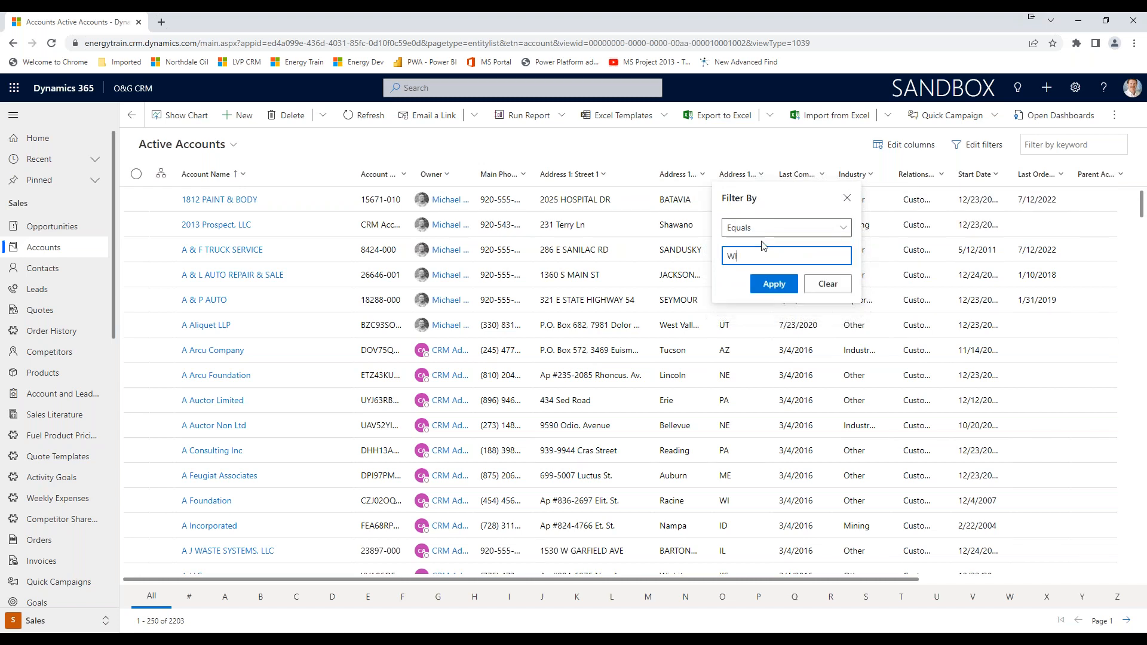
pyautogui.click(772, 286)
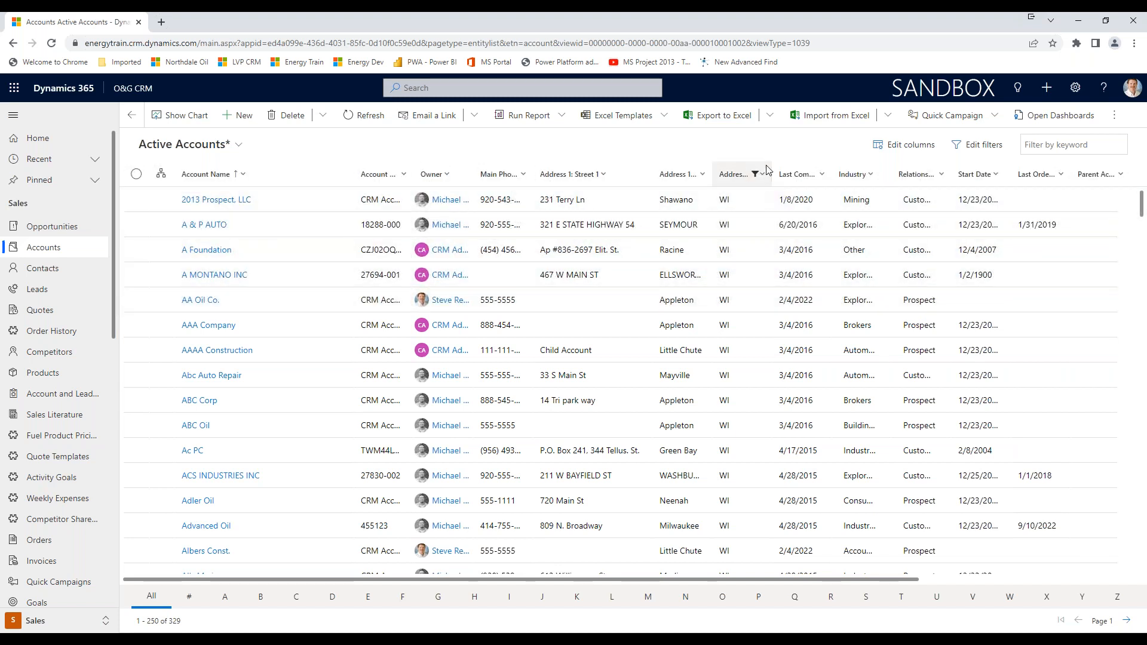
# Review the available account views and the global search option for finding table rows with advanced filters.
pyautogui.click(239, 146)
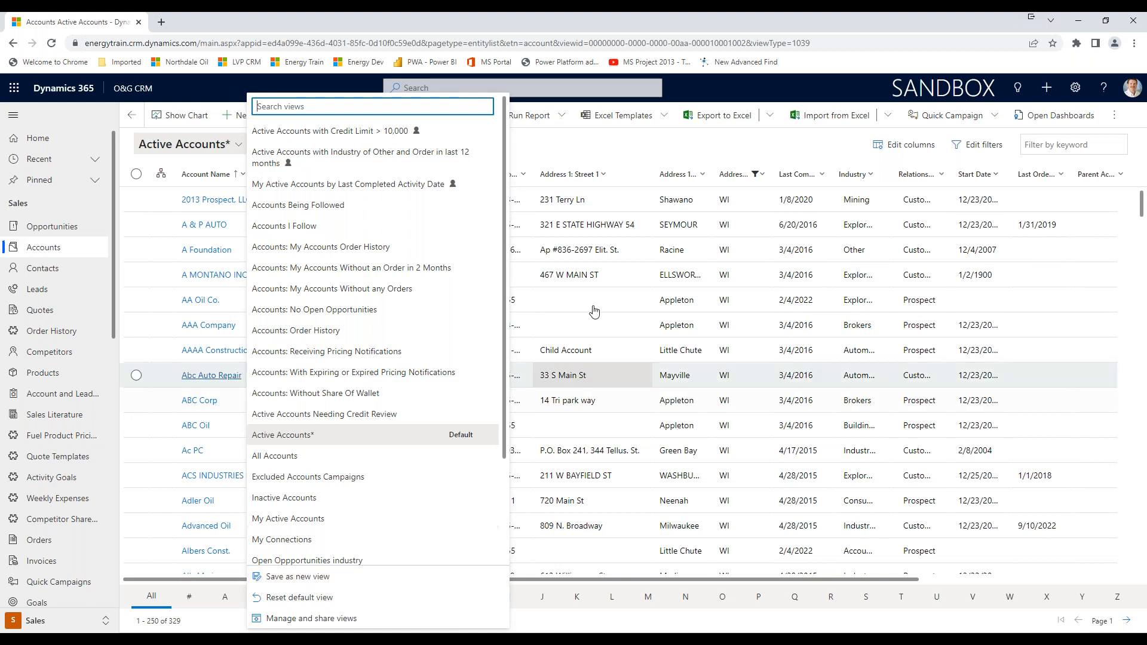
pyautogui.click(653, 154)
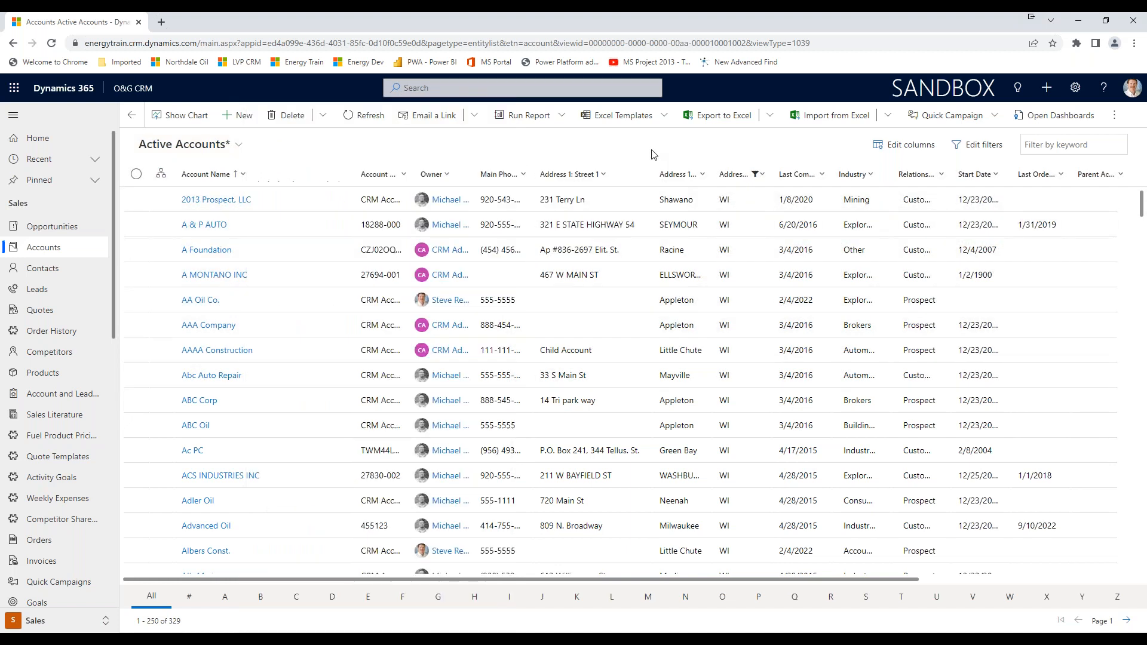
pyautogui.click(481, 89)
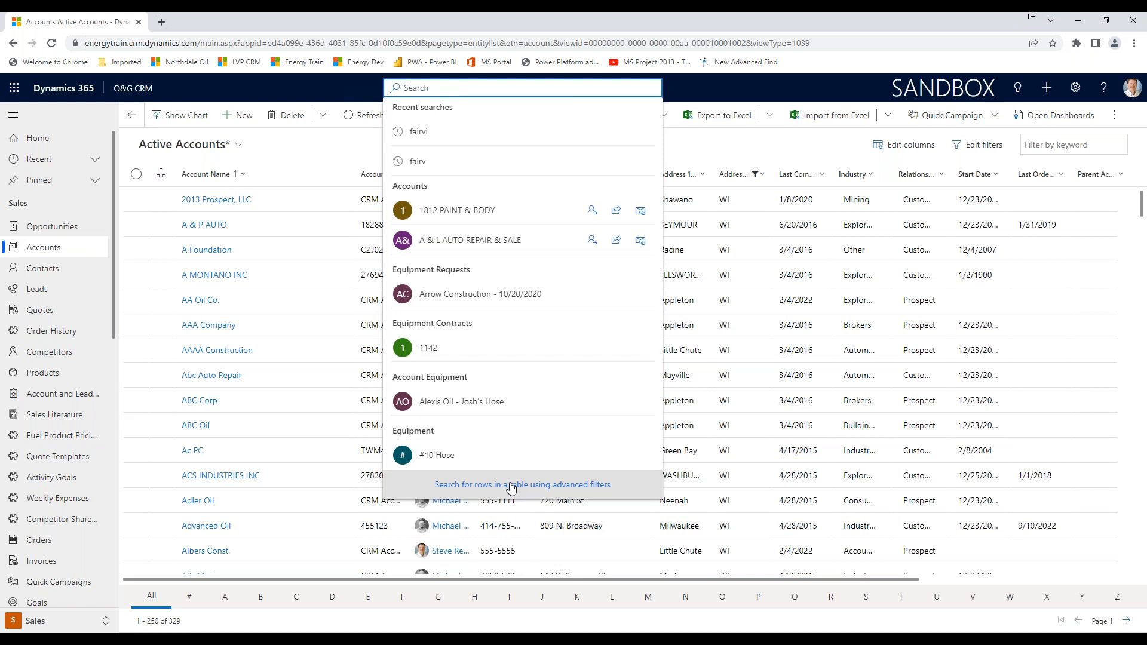
pyautogui.click(732, 148)
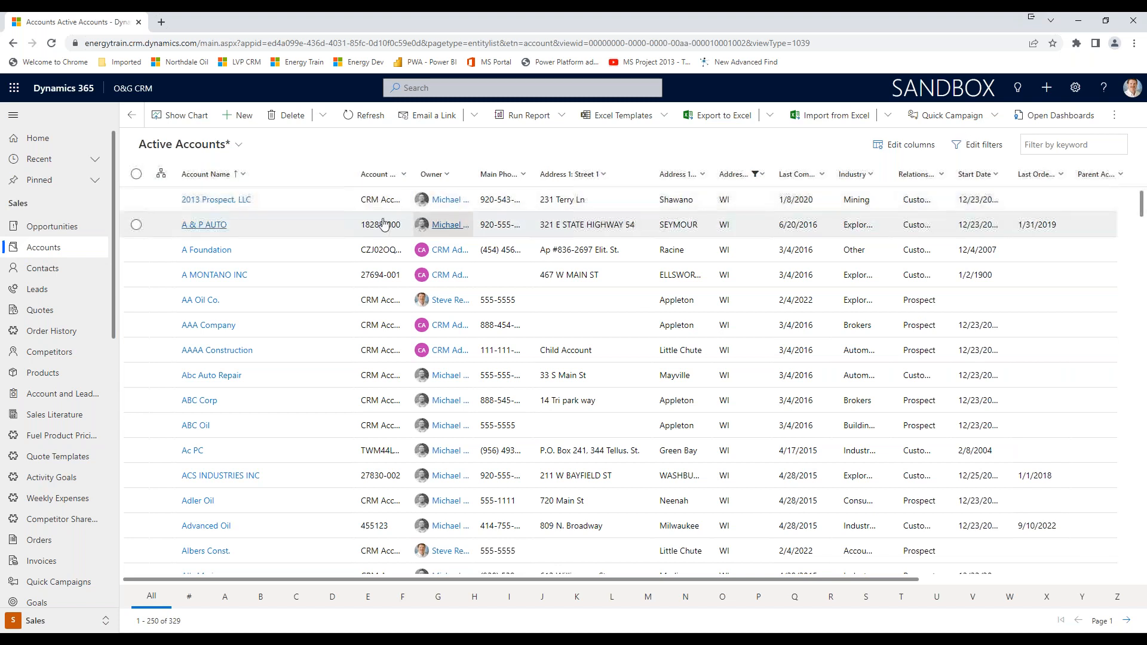
# Review the list of personal and system Accounts views in the view management and close it.
pyautogui.click(245, 149)
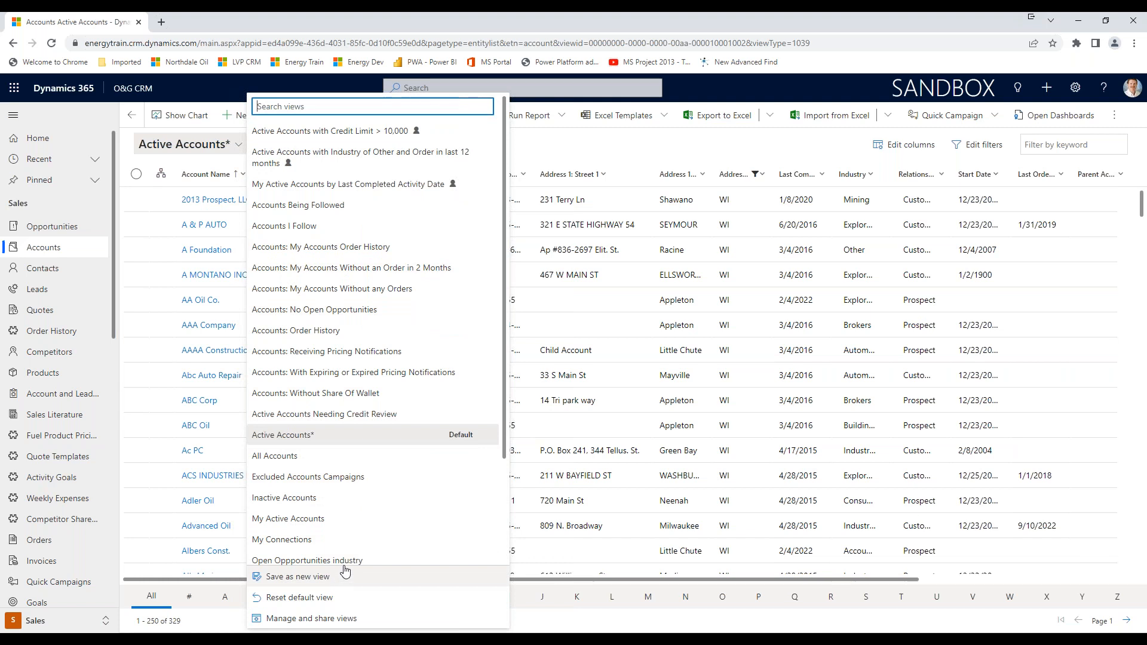
pyautogui.click(303, 618)
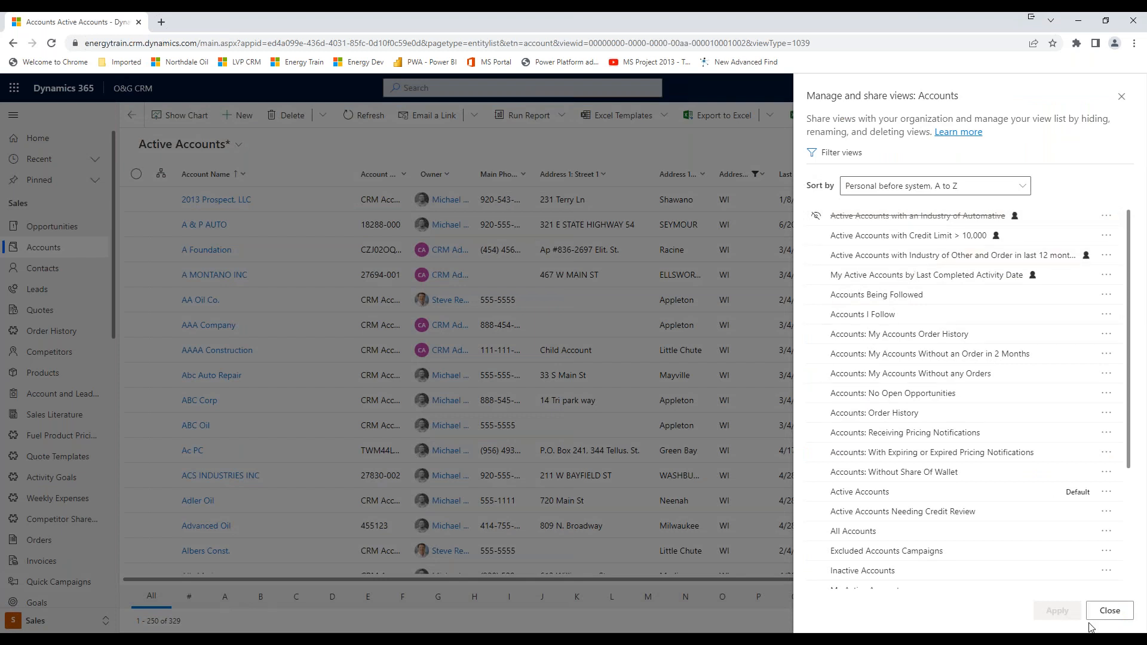
pyautogui.click(1108, 611)
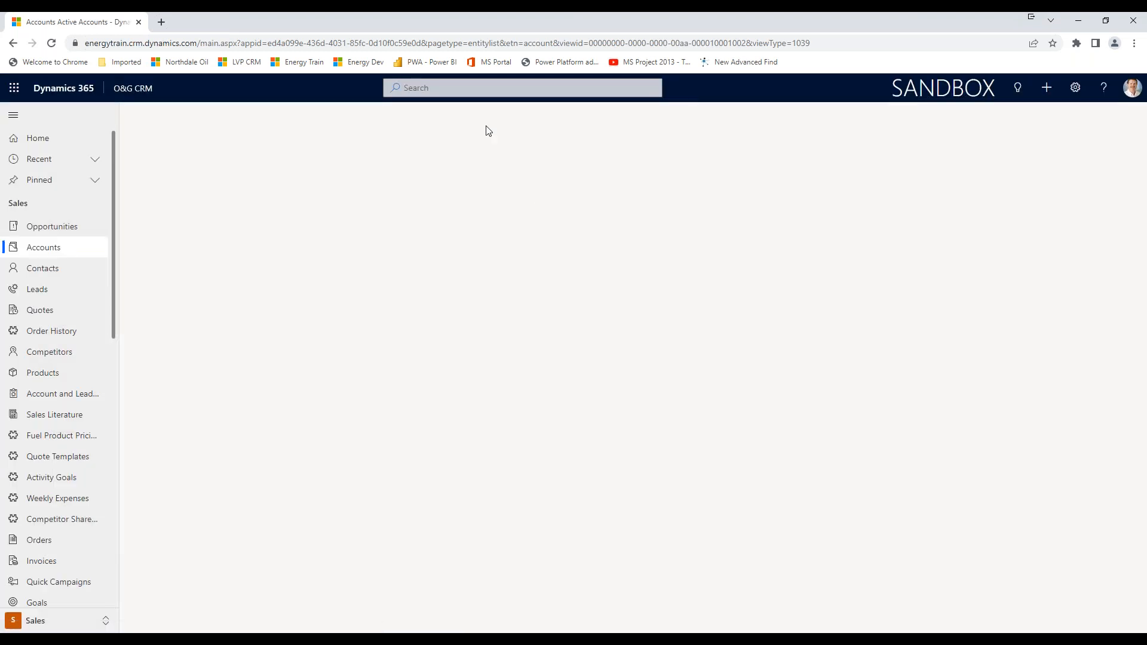